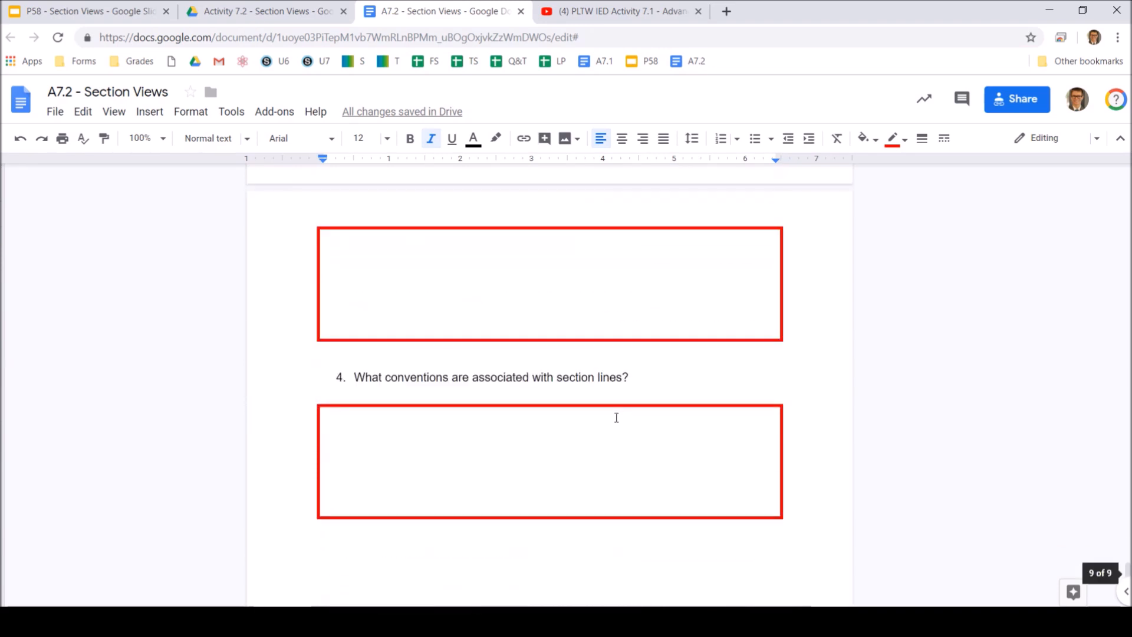
Step: Switch to Inventor and start a new project with the project wizard
scroll(615, 417, "up", 5)
scroll(615, 414, "up", 7)
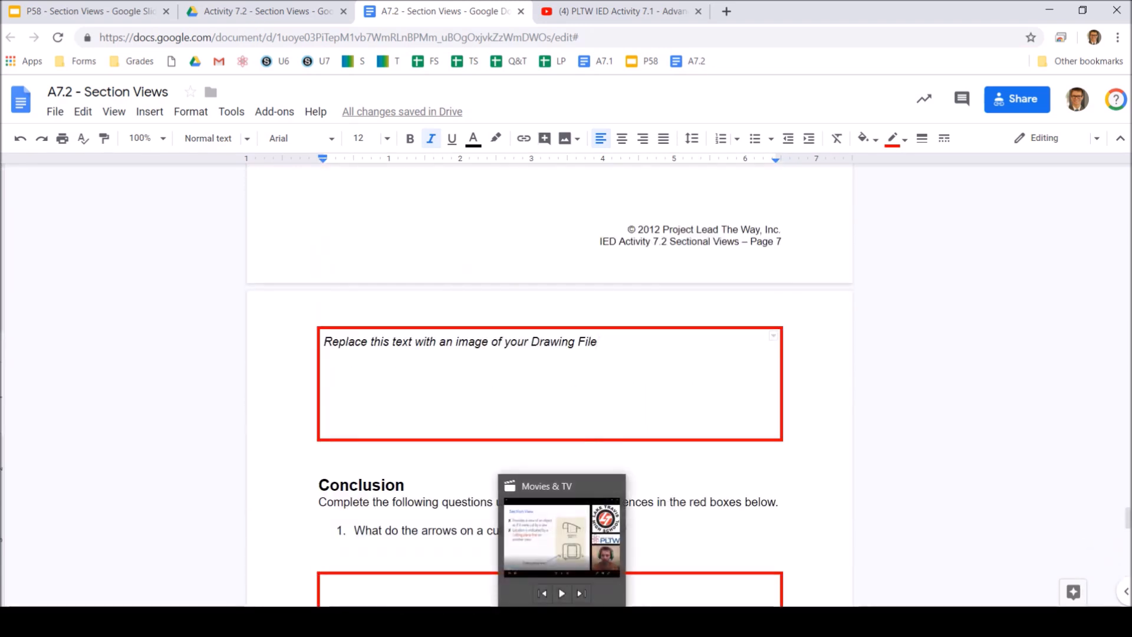
left_click(471, 622)
left_click(75, 62)
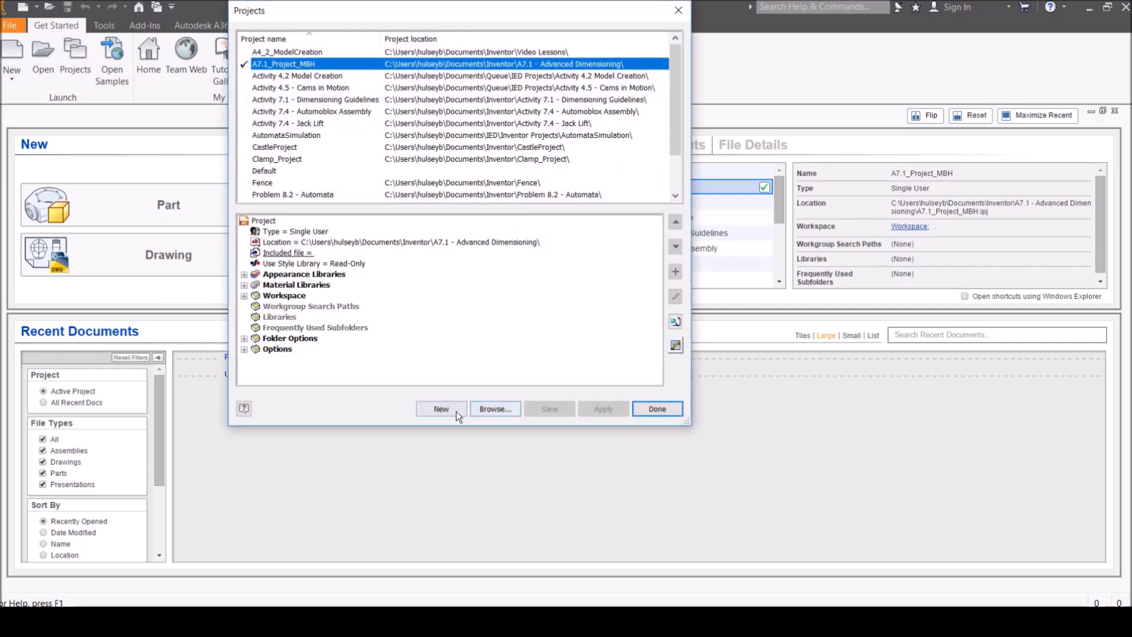
left_click(458, 412)
left_click(482, 345)
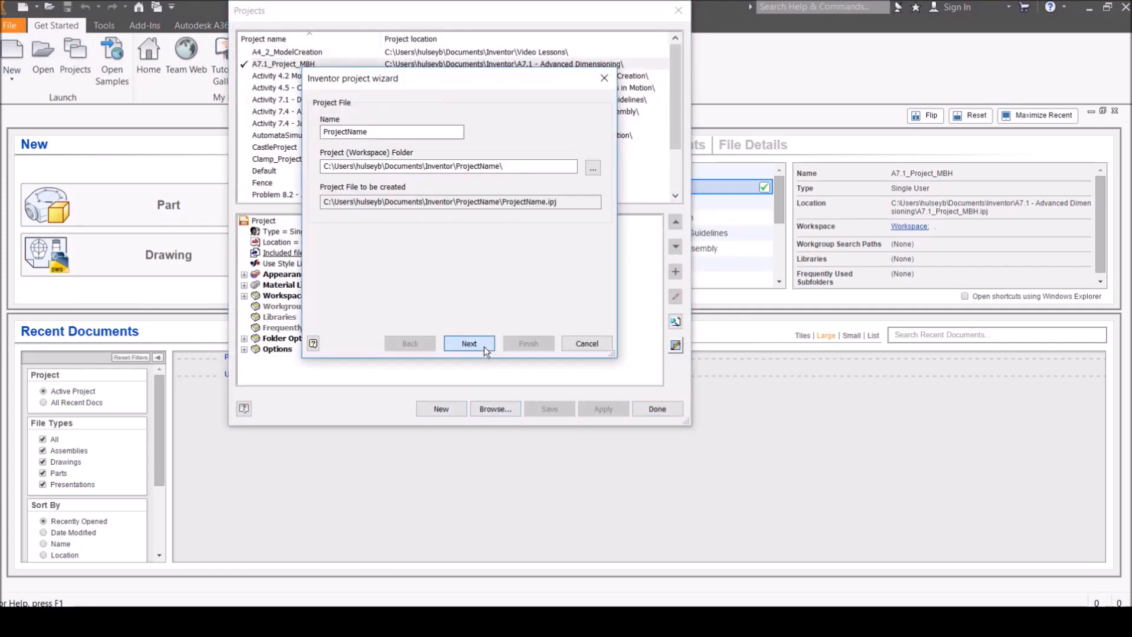
Step: Browse for the project location and create a folder named A7.2 inside Inventor Projects on USB Drive (D:)
left_click(591, 169)
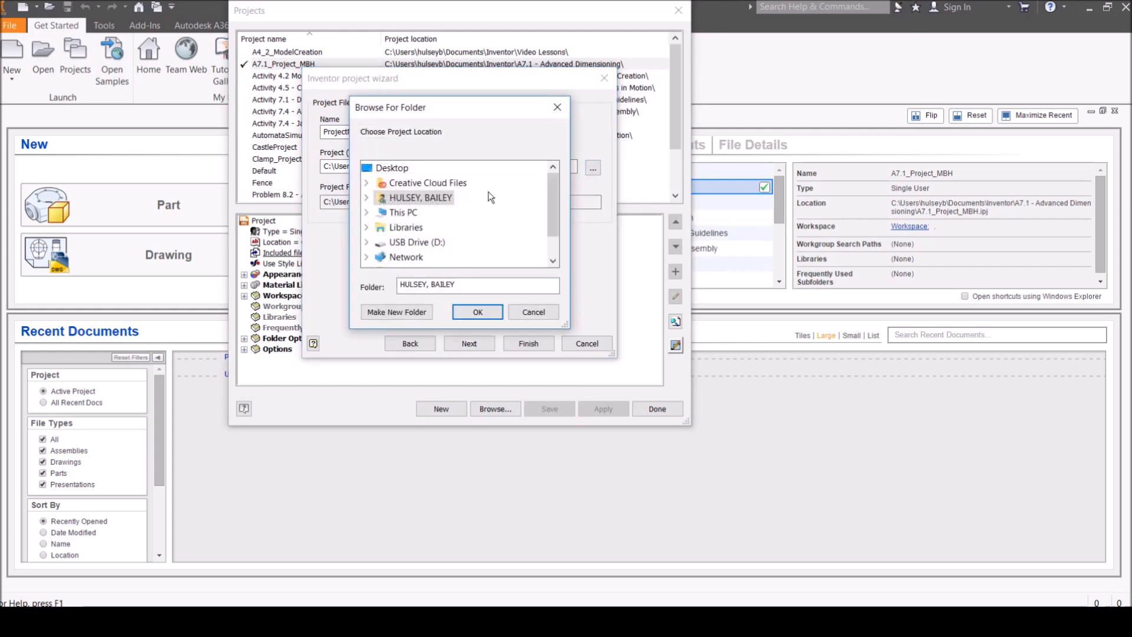
left_click(365, 205)
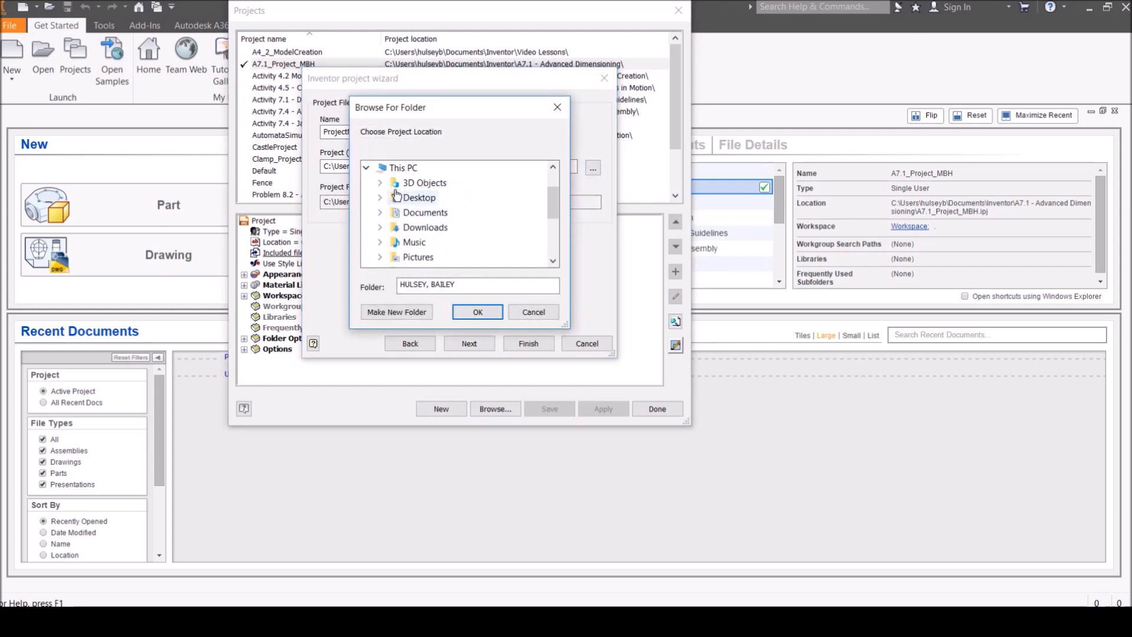
scroll(415, 218, "down", 1)
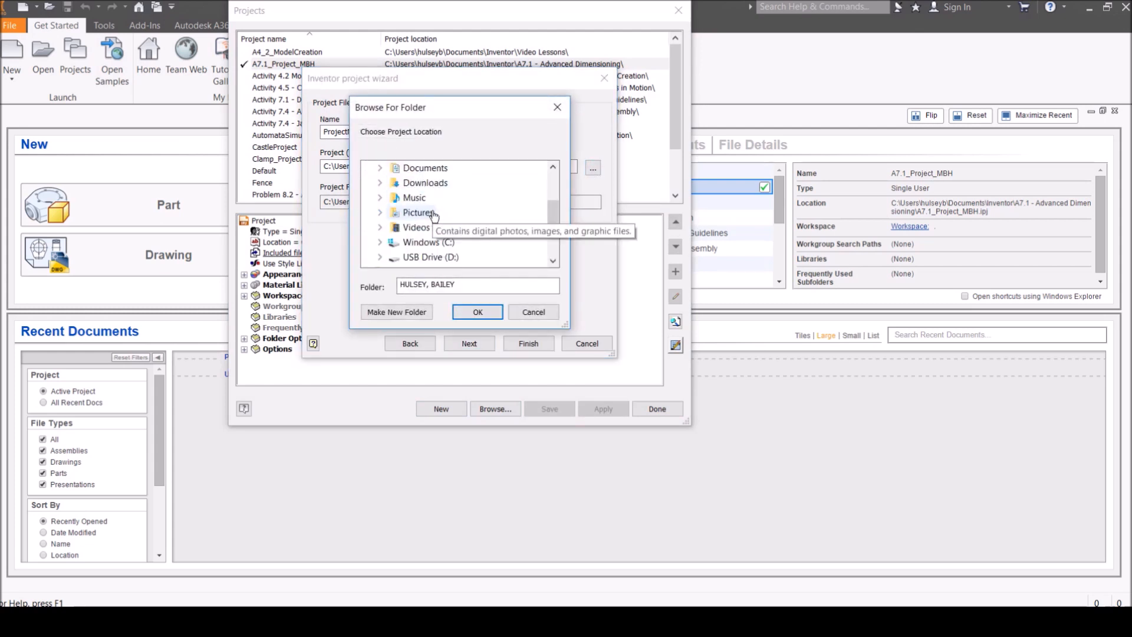
double_click(437, 258)
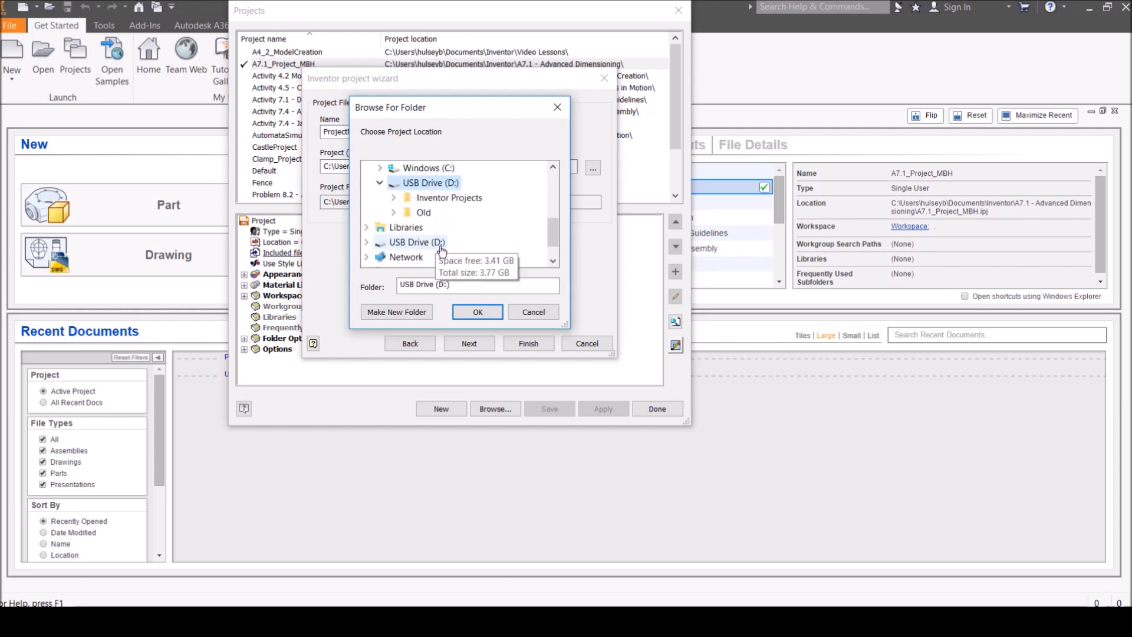
left_click(394, 199)
left_click(466, 212)
left_click(448, 198)
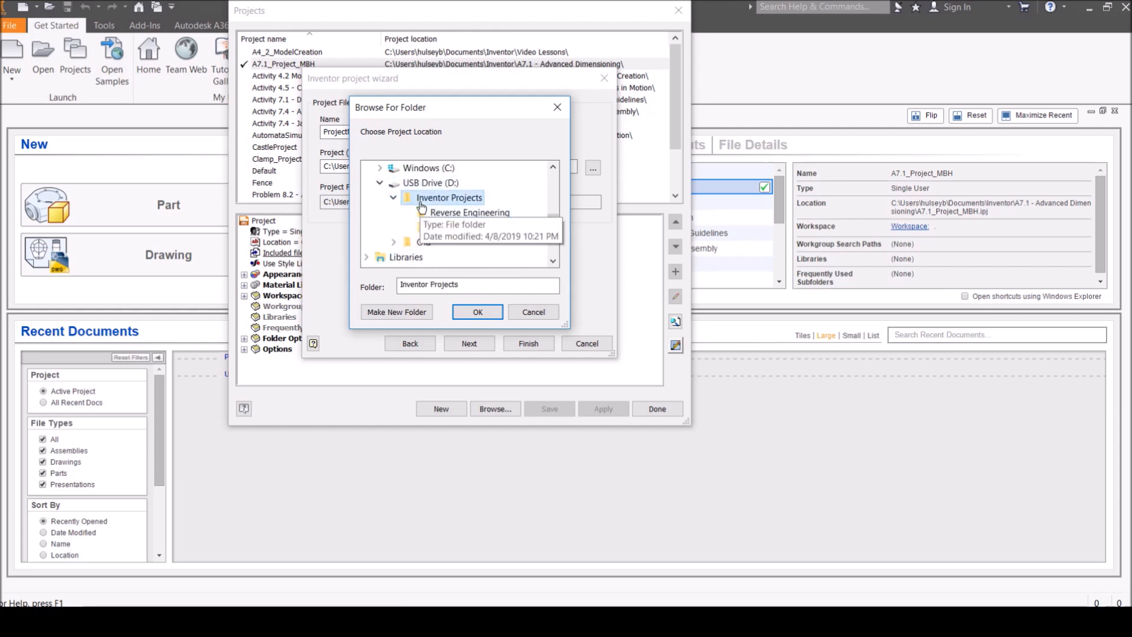
left_click(413, 312)
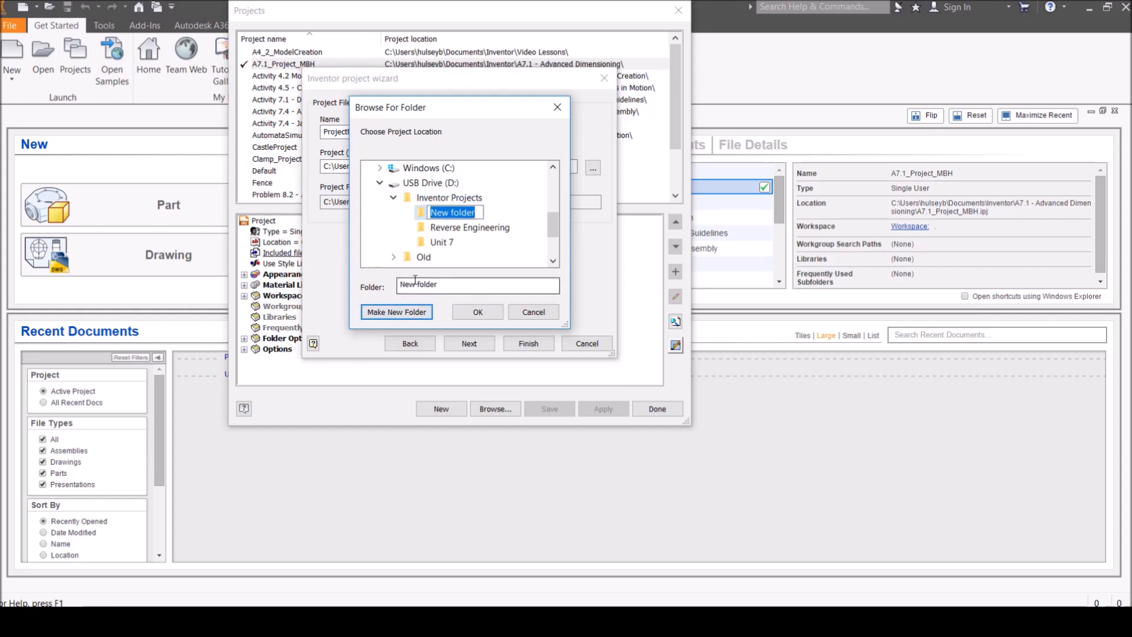
type("A7")
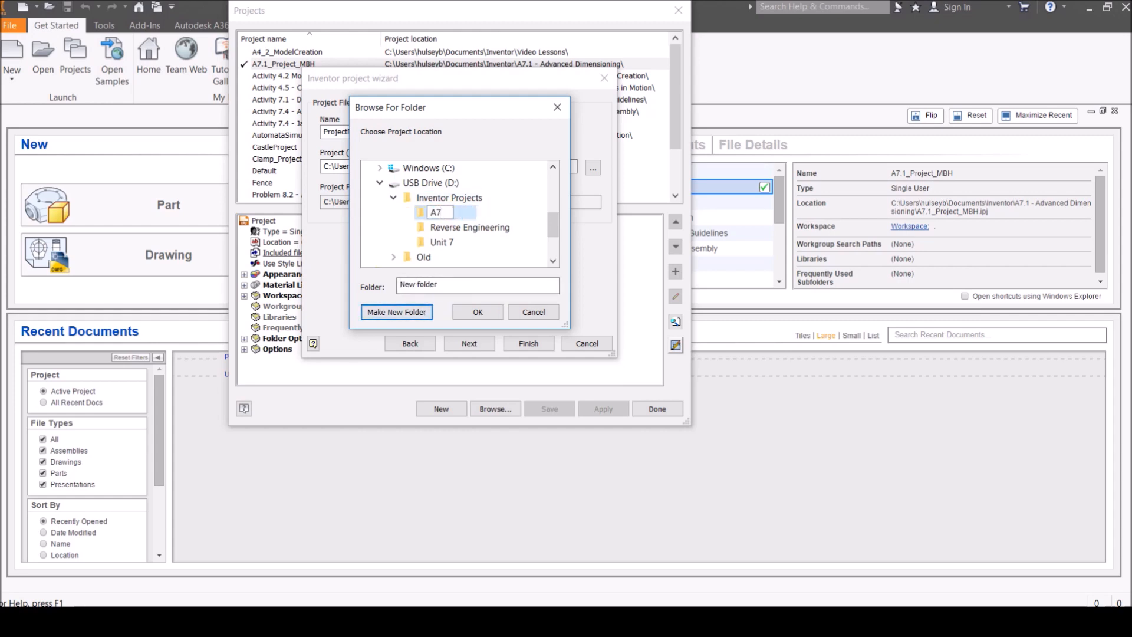
type(".2")
key("Return")
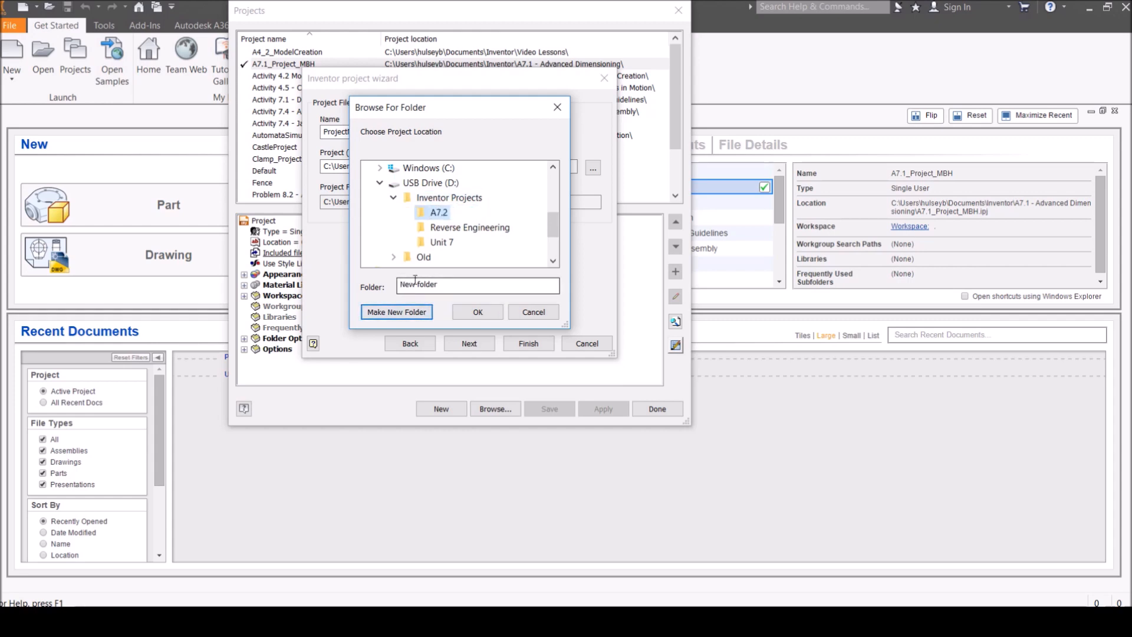
Step: Move the A7.2 folder into Unit 7 and set it as the project's workspace folder
left_click_drag(439, 212, 443, 243)
left_click(407, 228)
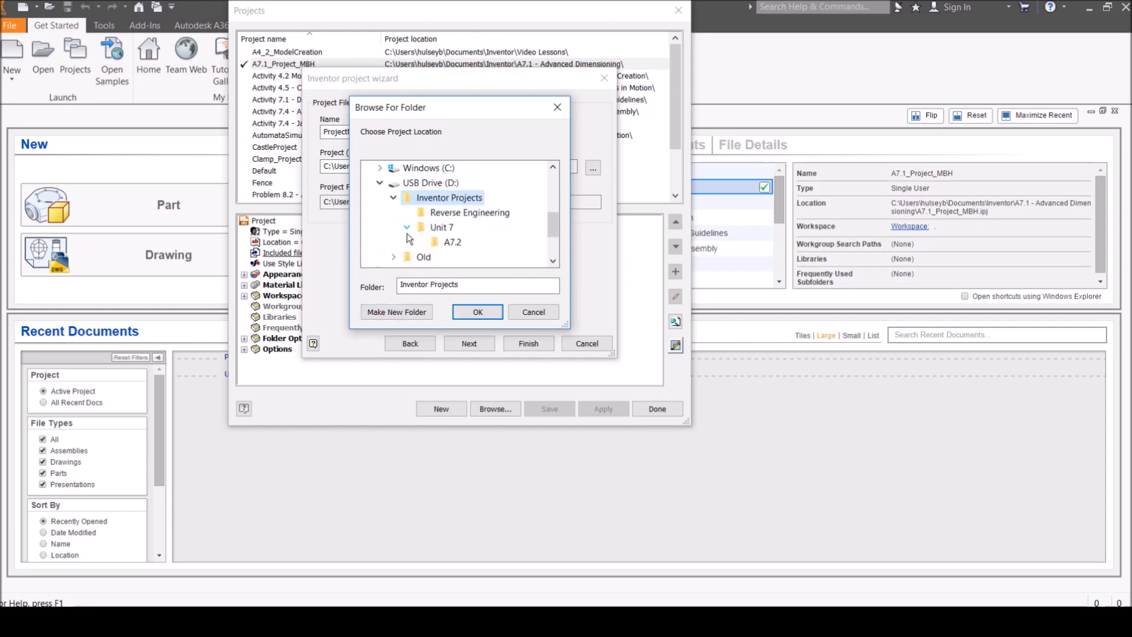
left_click(450, 242)
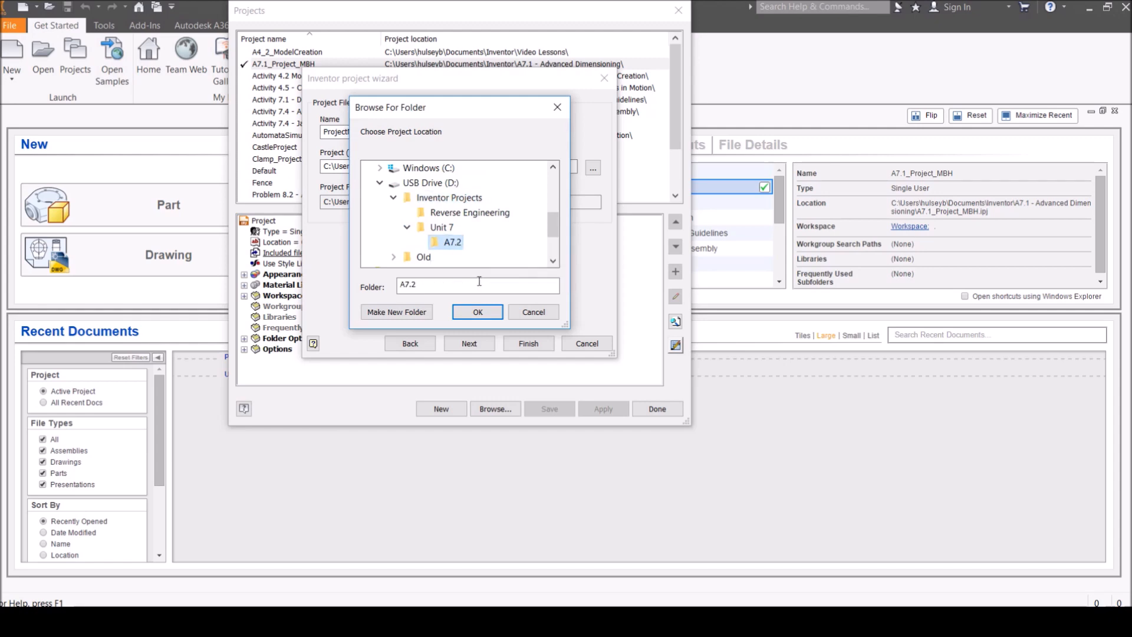
left_click(478, 312)
left_click(442, 172)
left_click_drag(418, 165, 450, 173)
left_click(446, 166)
Step: Name the project A7.2_Project_MBH, finish creating it and close the project manager
left_click_drag(396, 132, 283, 91)
type("A7.2_")
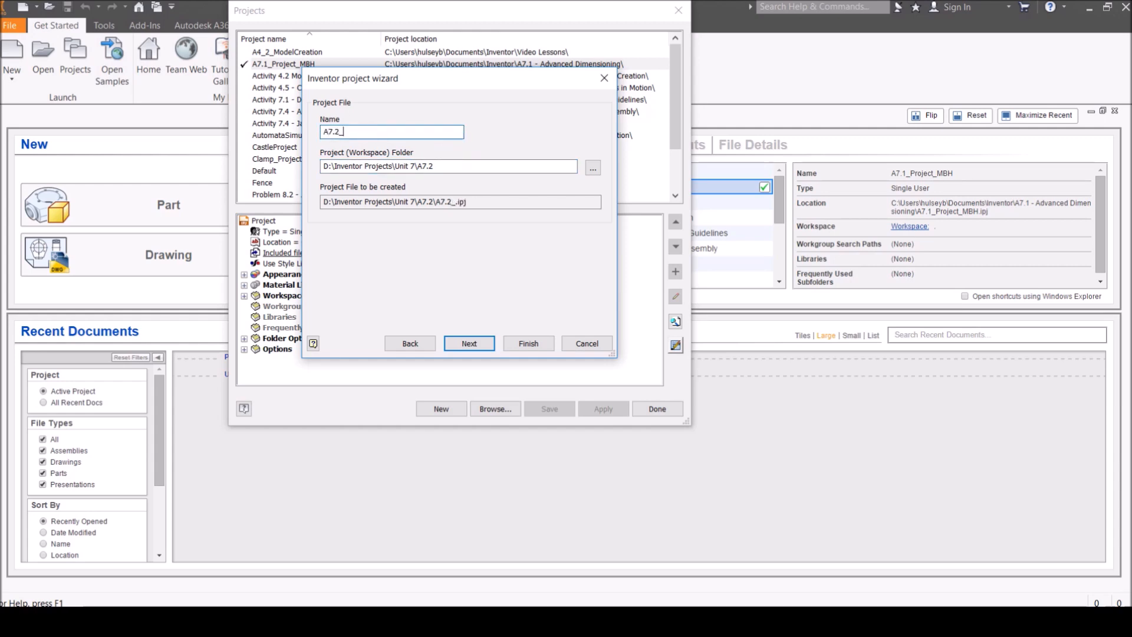
type("Project_MBH")
key("BackSpace")
key("BackSpace")
type("MBH")
left_click(529, 343)
left_click(656, 410)
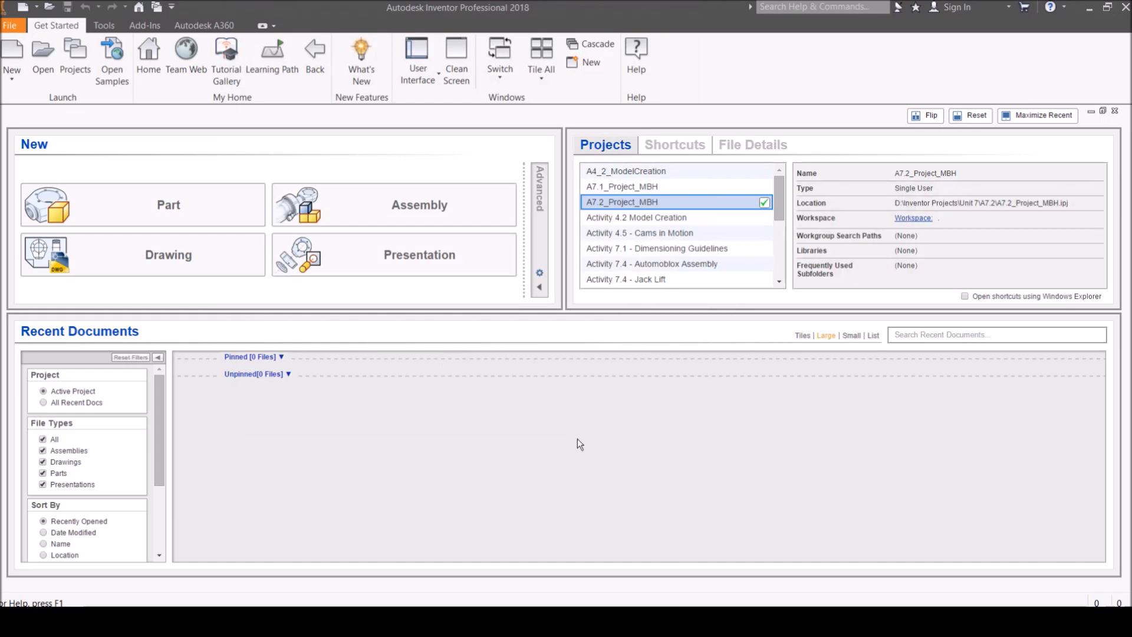
Step: Create a new part from the Standard.ipt template
left_click(13, 55)
left_click(752, 501)
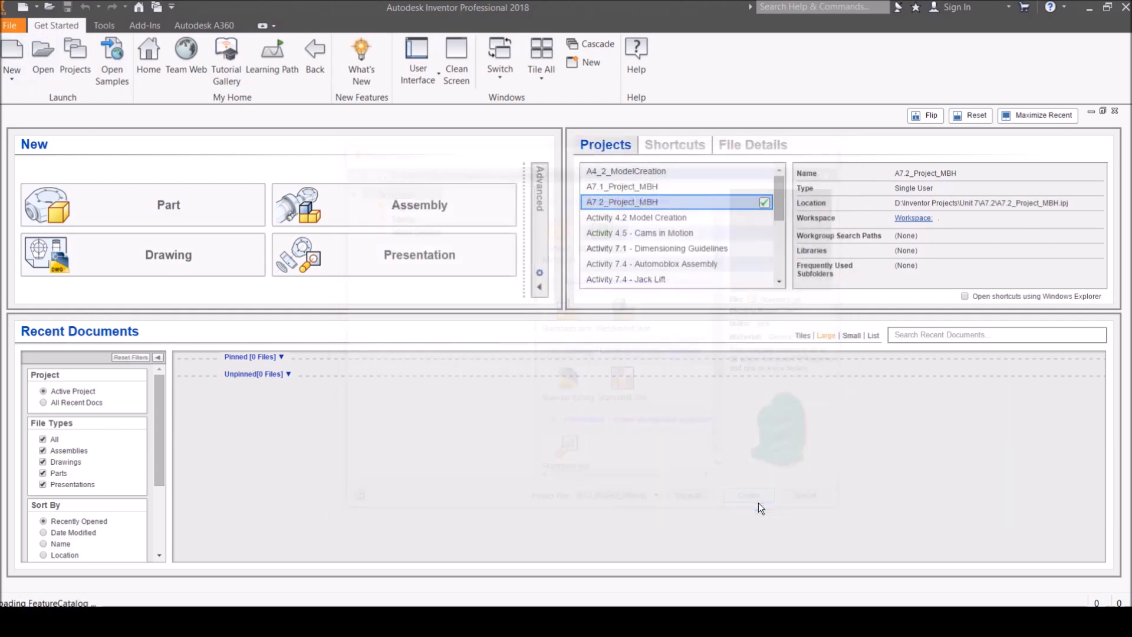
Step: Switch to the A7.2 - Section Views document in Chrome and examine the drill block's dimensioned drawing under Procedure question 1
key("alt+Tab")
key("alt+Tab")
key("alt+Tab")
key("alt+Tab")
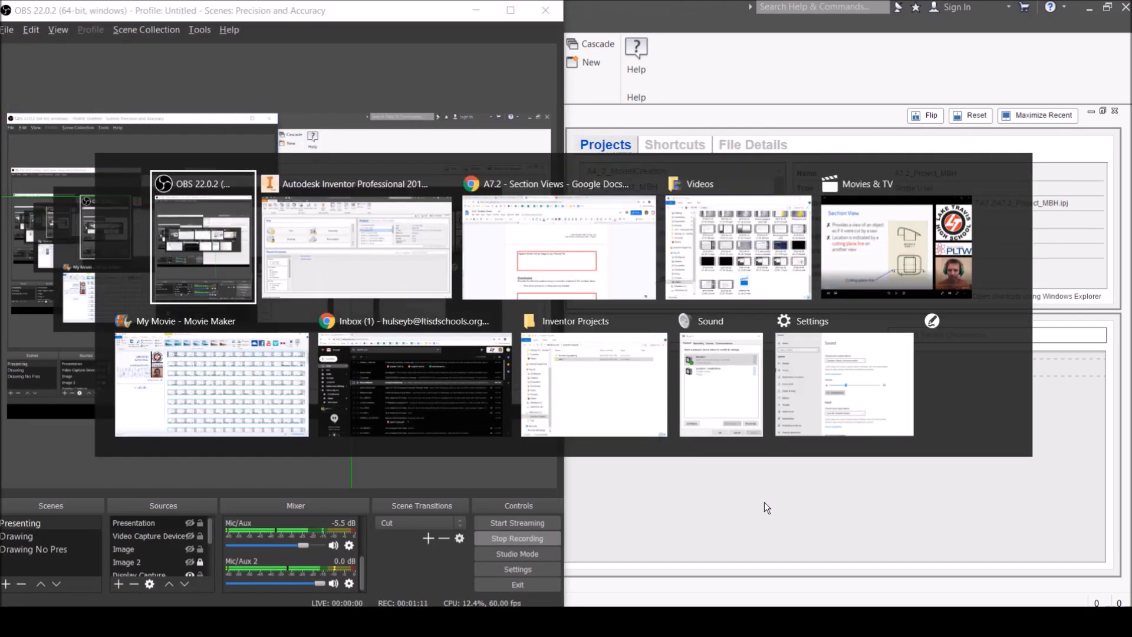
scroll(711, 348, "up", 20)
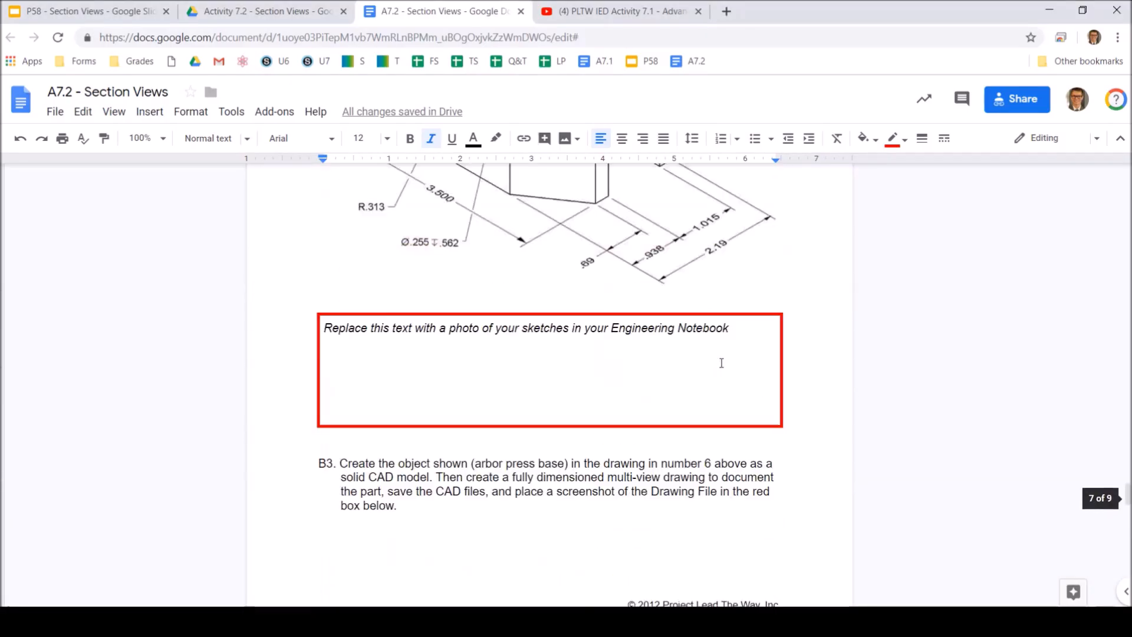
scroll(736, 369, "up", 20)
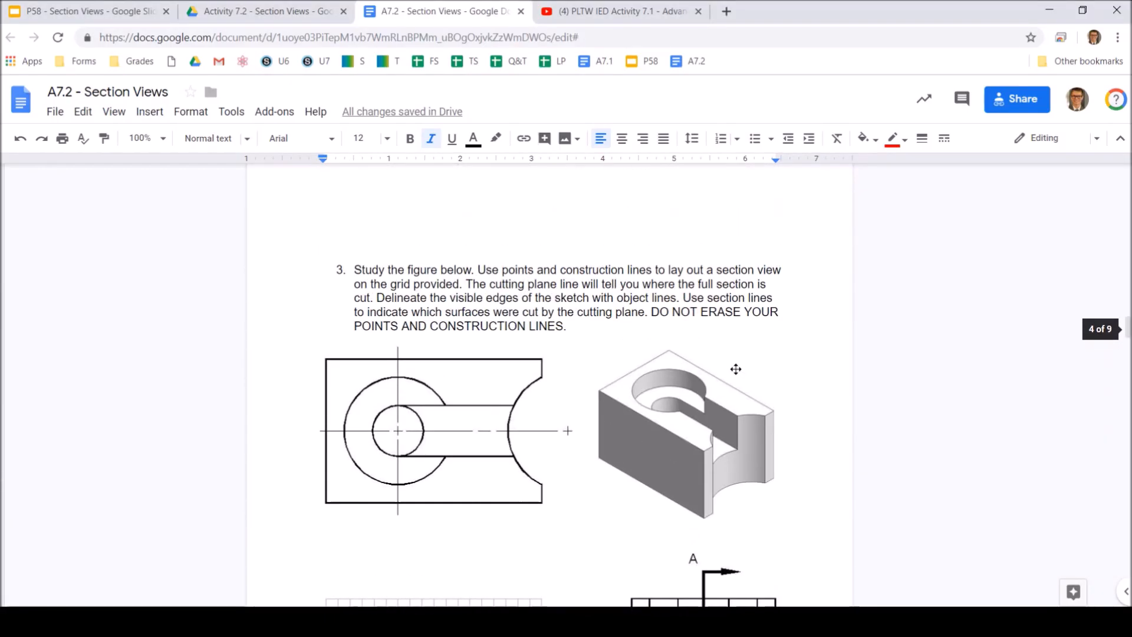
scroll(736, 369, "up", 4)
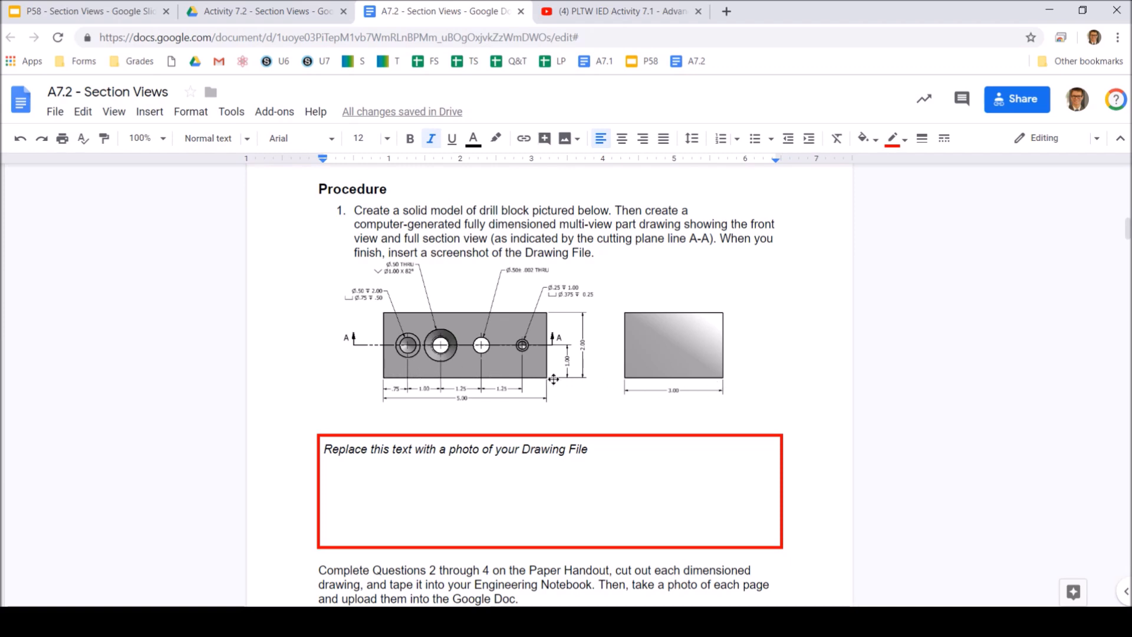
Step: Return to Inventor and accept the style conflict notice so the new part opens
key("alt+Tab")
left_click(655, 523)
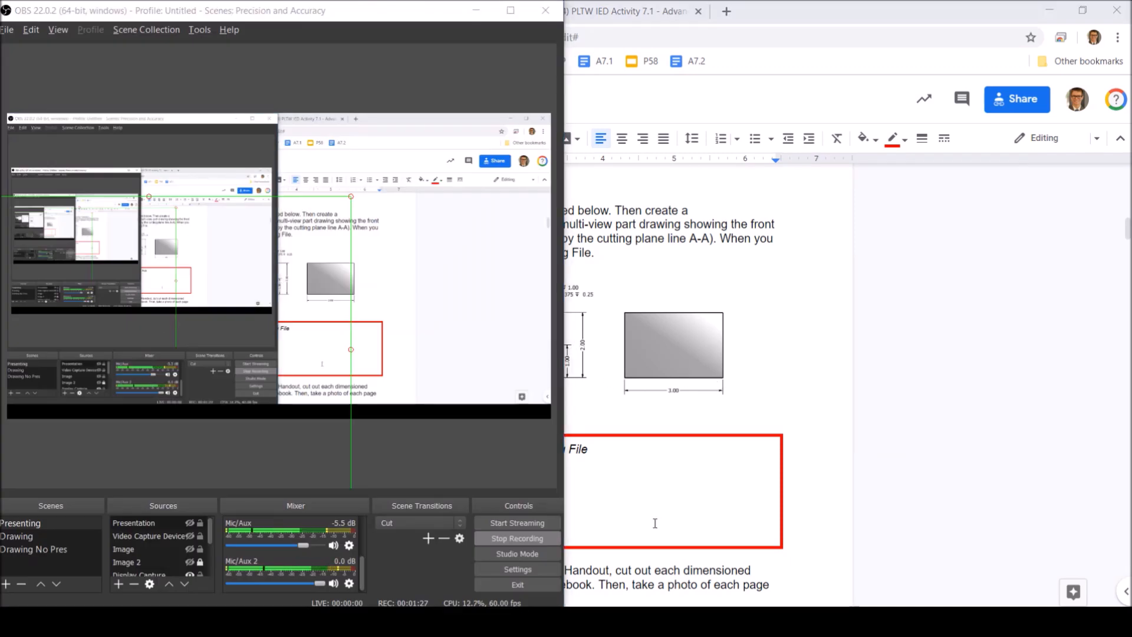
key("alt+Tab")
key("alt+Tab")
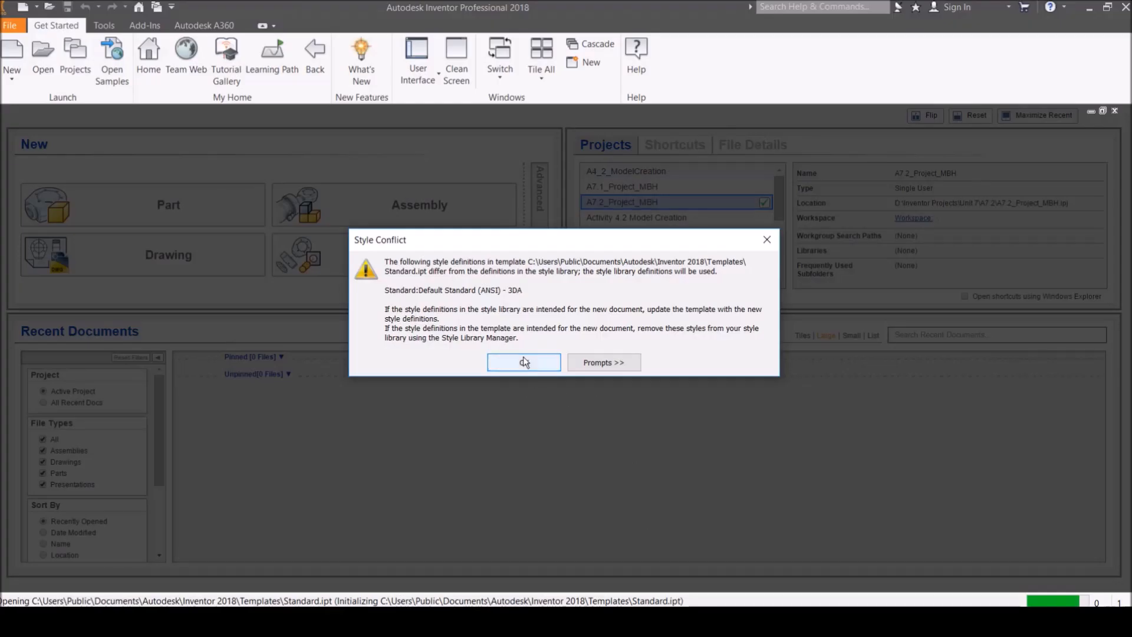
left_click(524, 364)
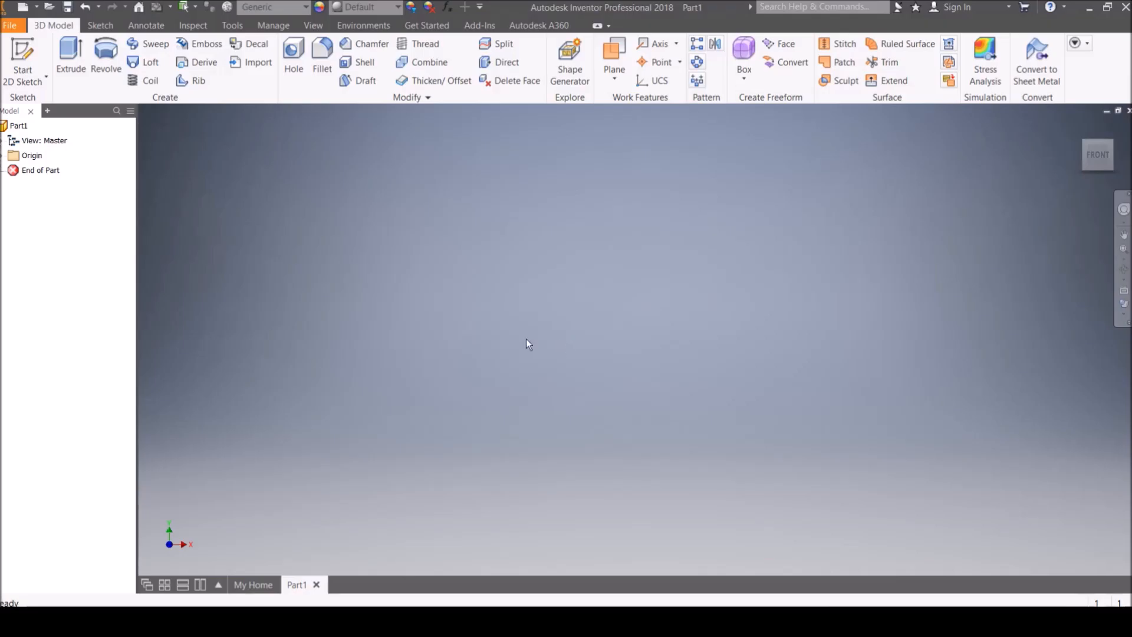
Step: Start a 2D sketch on the front (XY) plane and have it open for editing
left_click(23, 70)
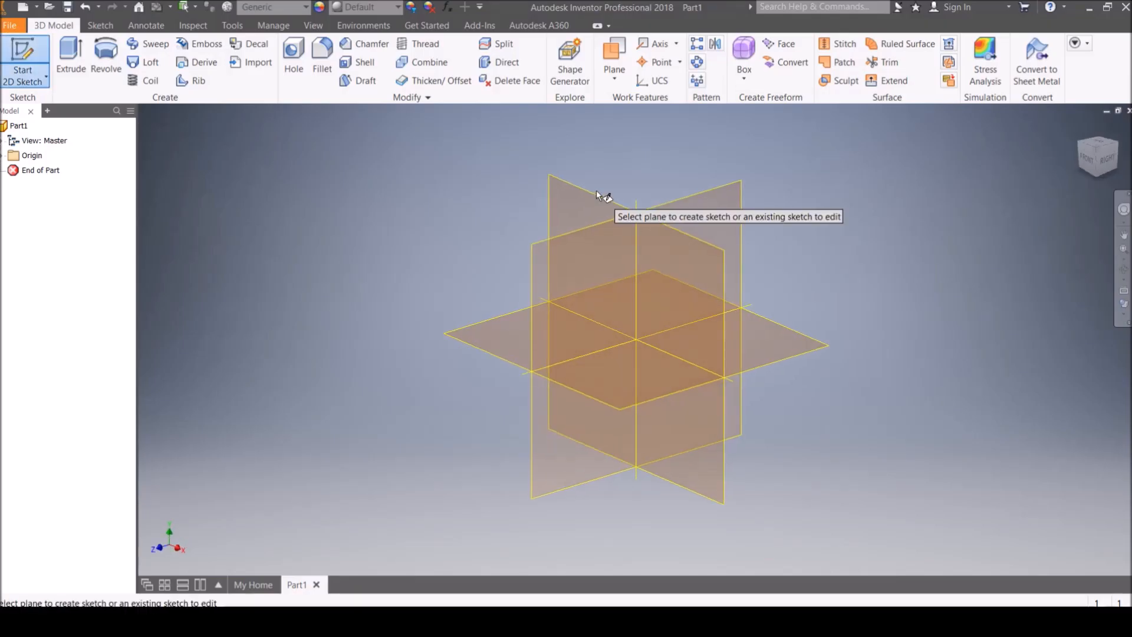
left_click(587, 194)
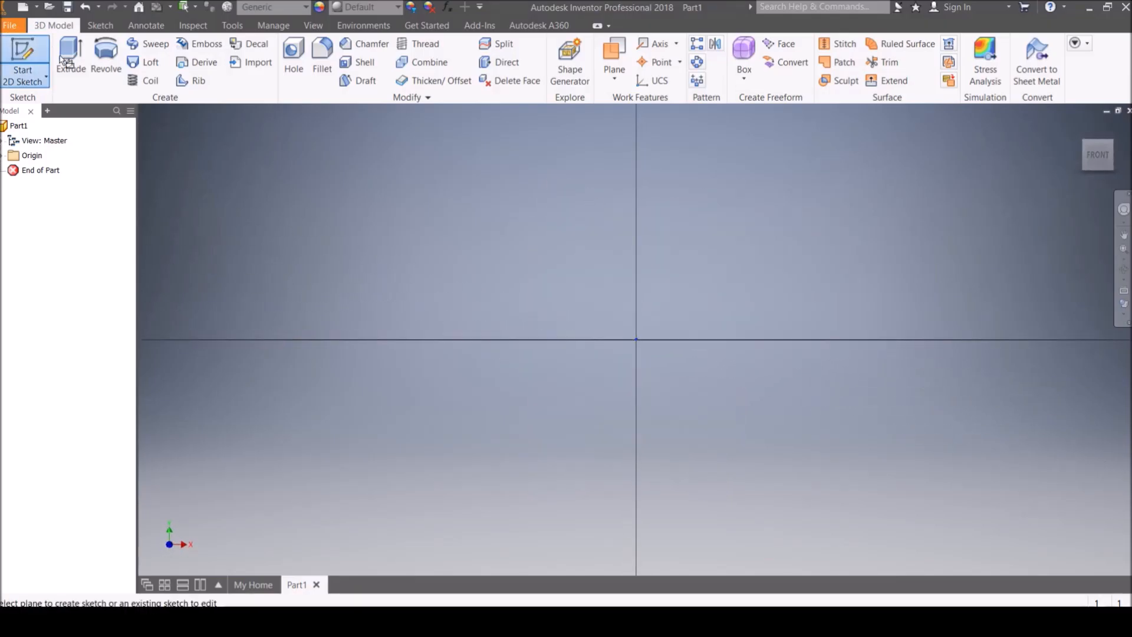
left_click(41, 55)
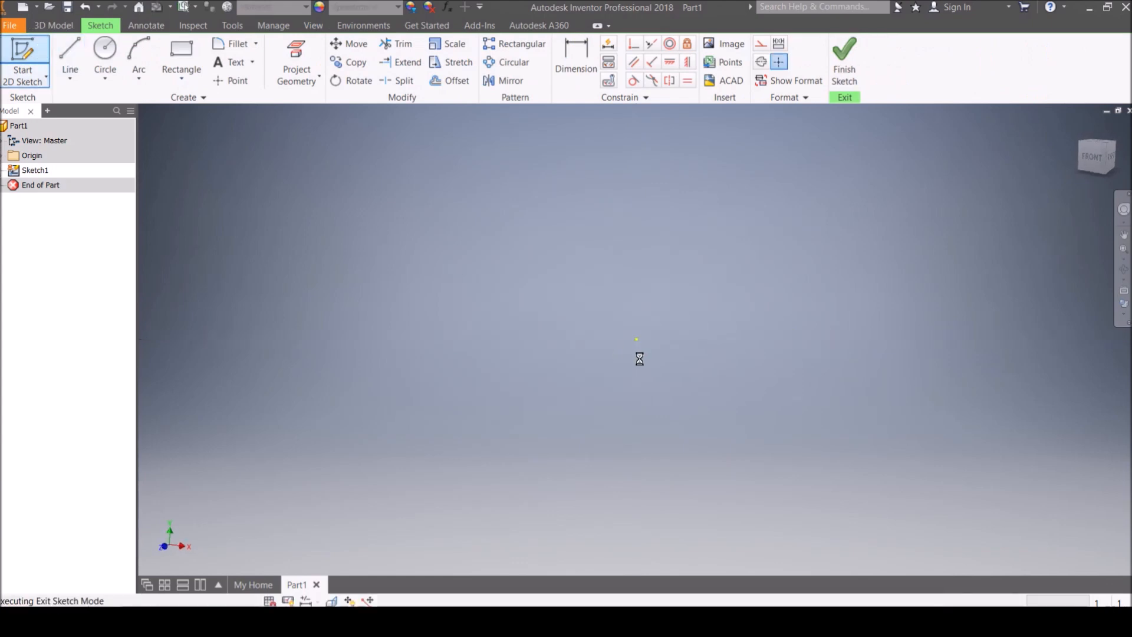
double_click(29, 173)
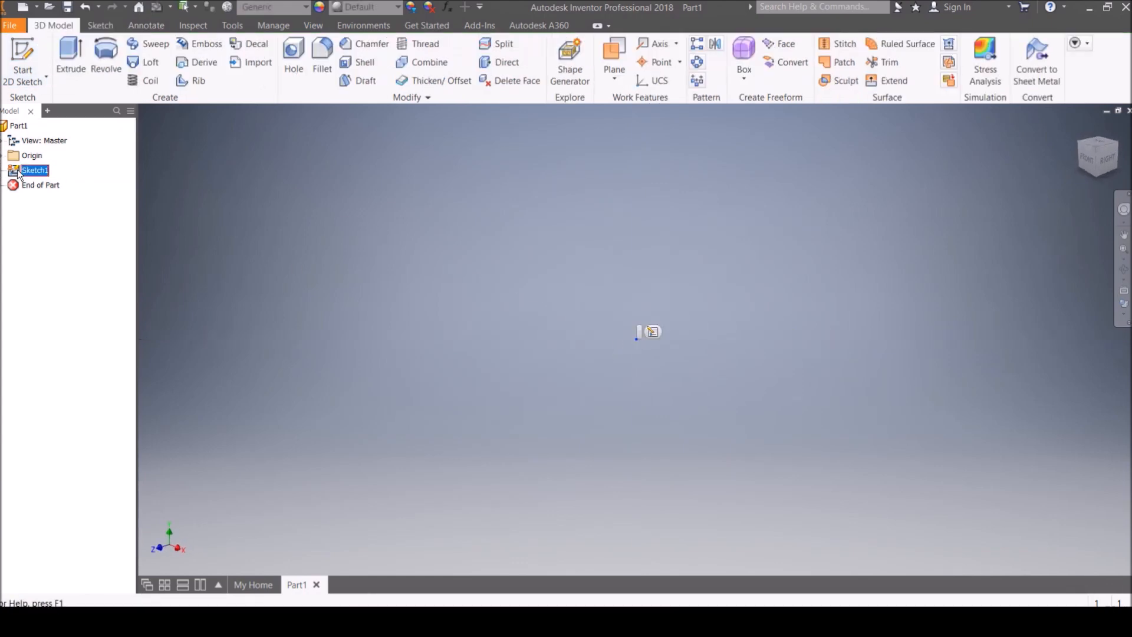
Step: Draw a two-point center rectangle 5 in wide and 2 in high centred on the origin, and finish the sketch
left_click(177, 65)
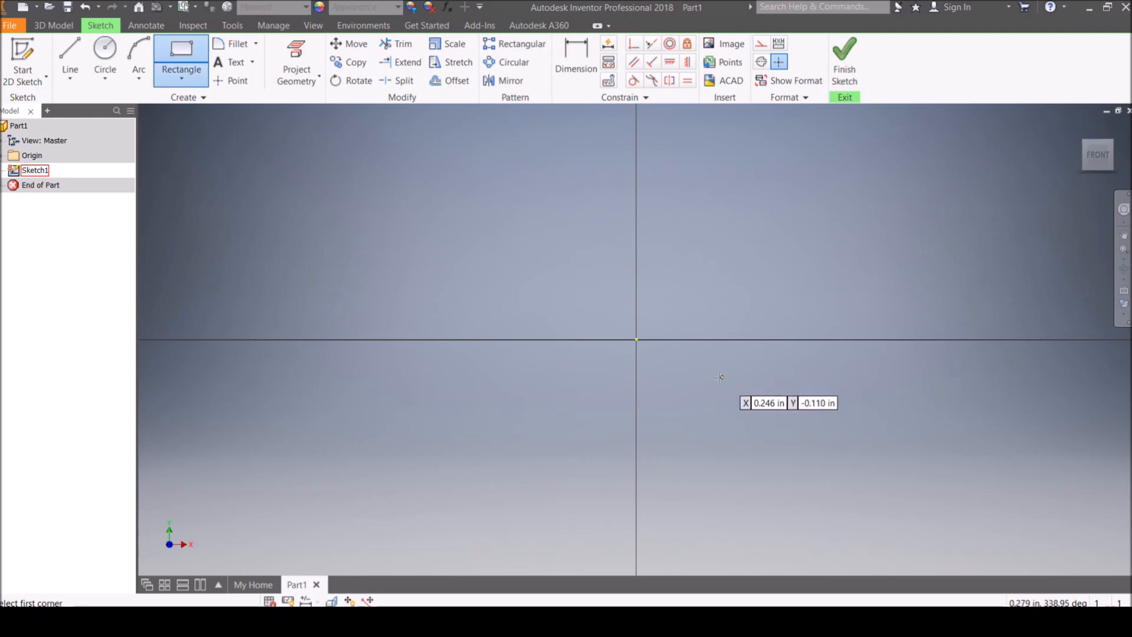
left_click(181, 80)
left_click(211, 158)
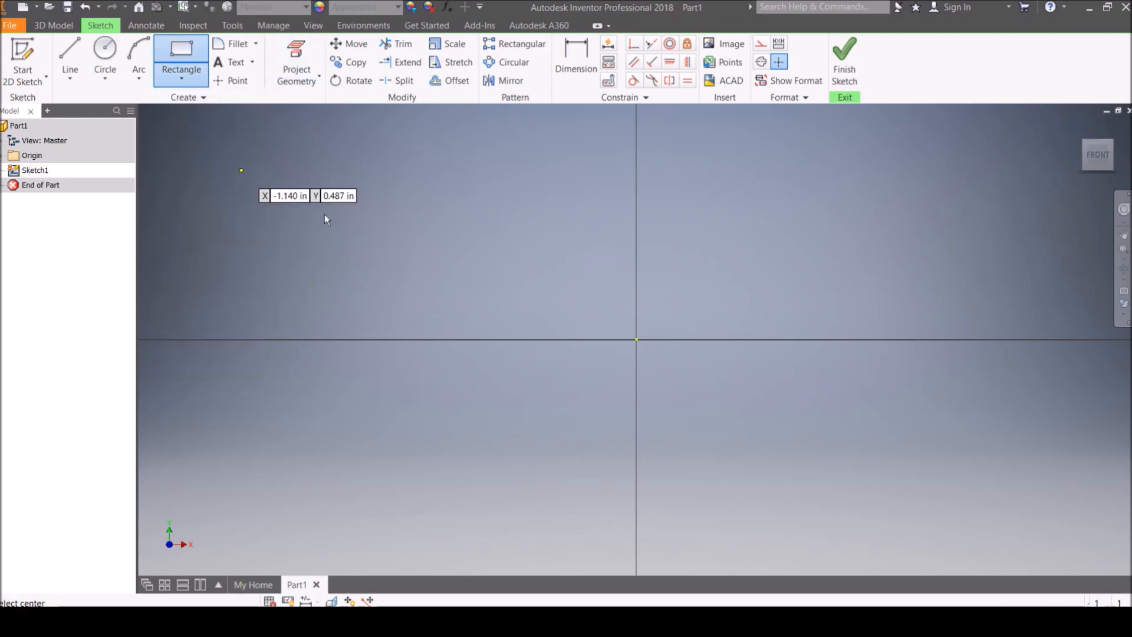
left_click(637, 339)
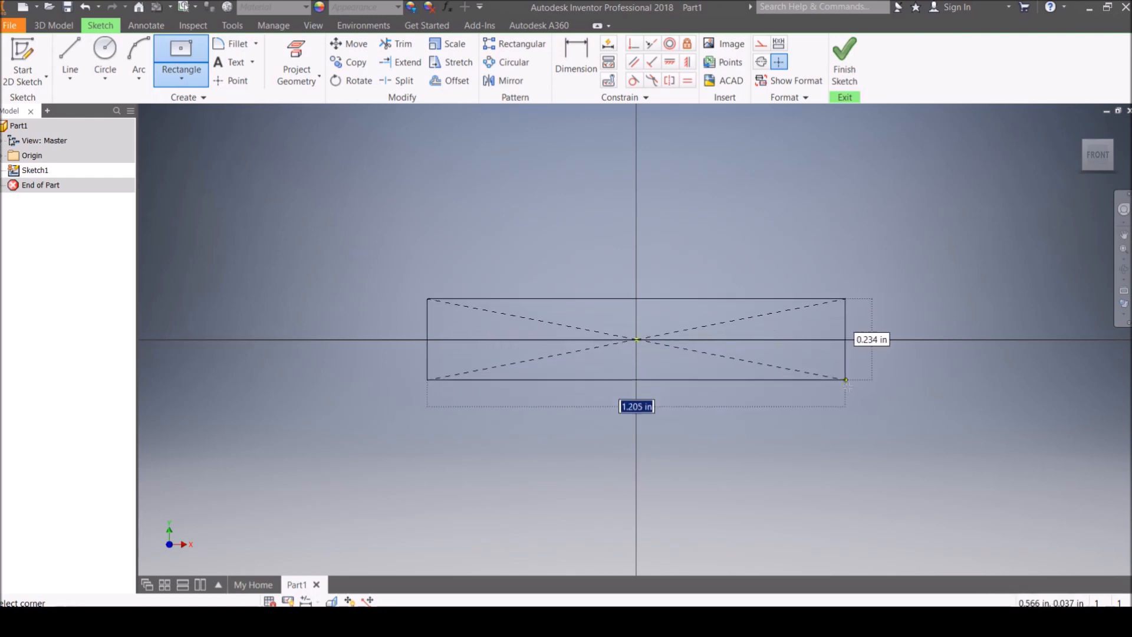
type("5")
key("Tab")
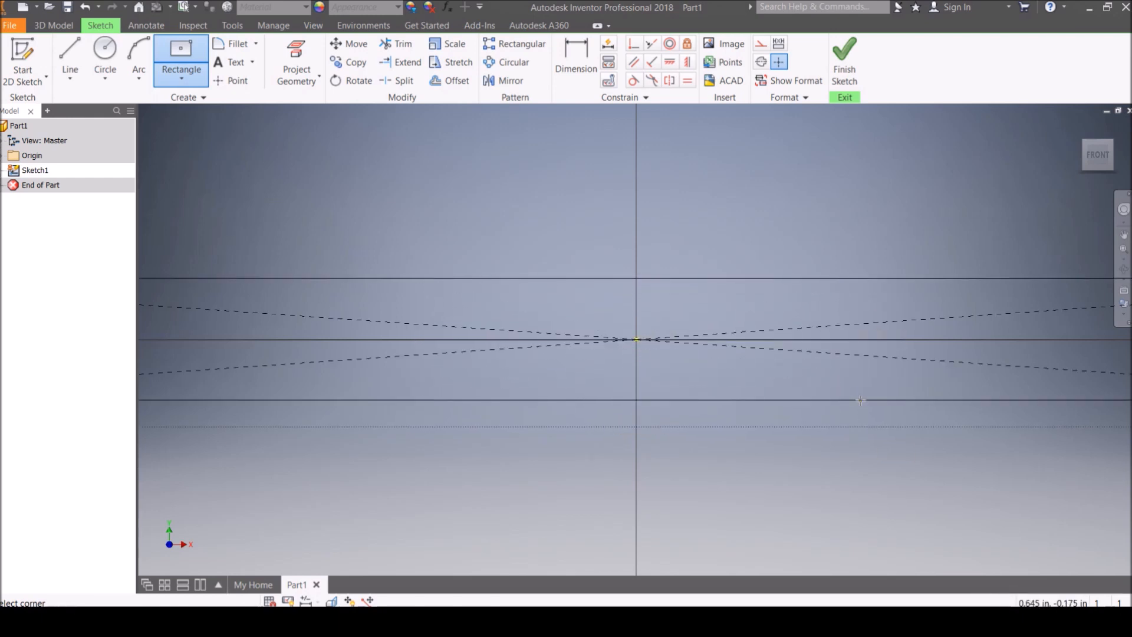
type("2")
key("Return")
scroll(861, 401, "down", 5)
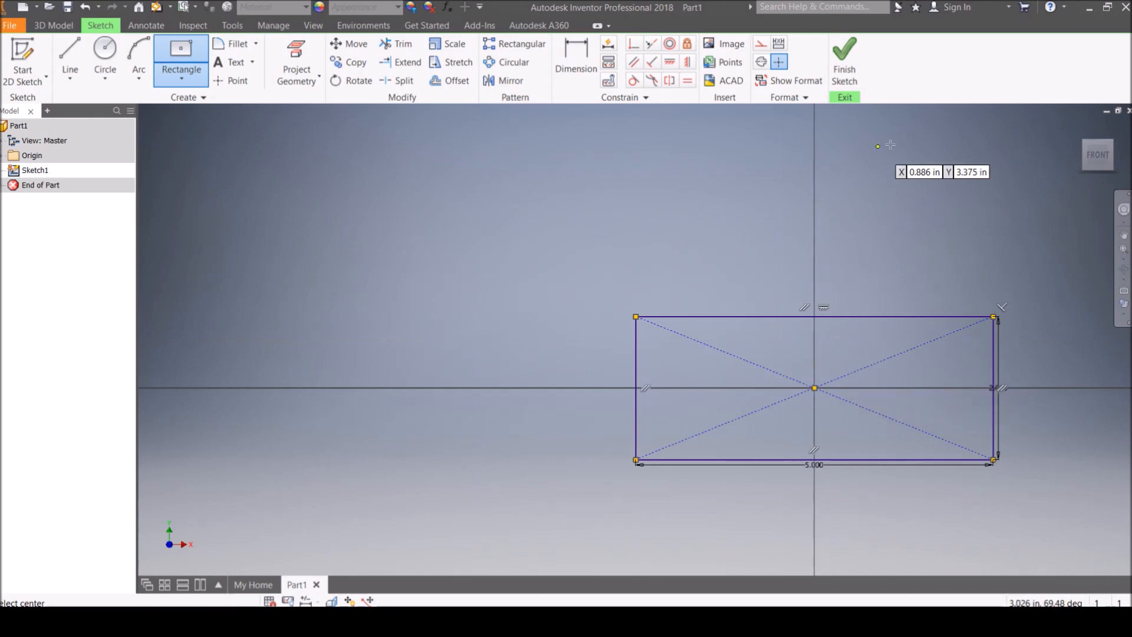
left_click(845, 65)
Step: Extrude the rectangle symmetrically about the sketch plane to a total distance of 3 in
scroll(782, 329, "up", 5)
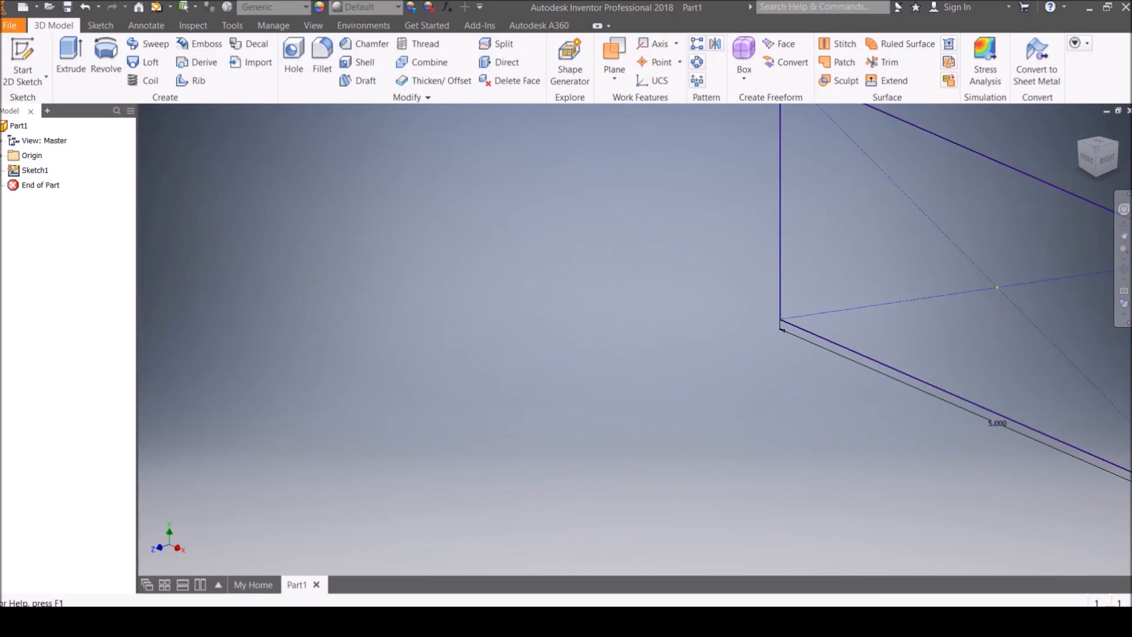
left_click(71, 59)
scroll(925, 375, "down", 5)
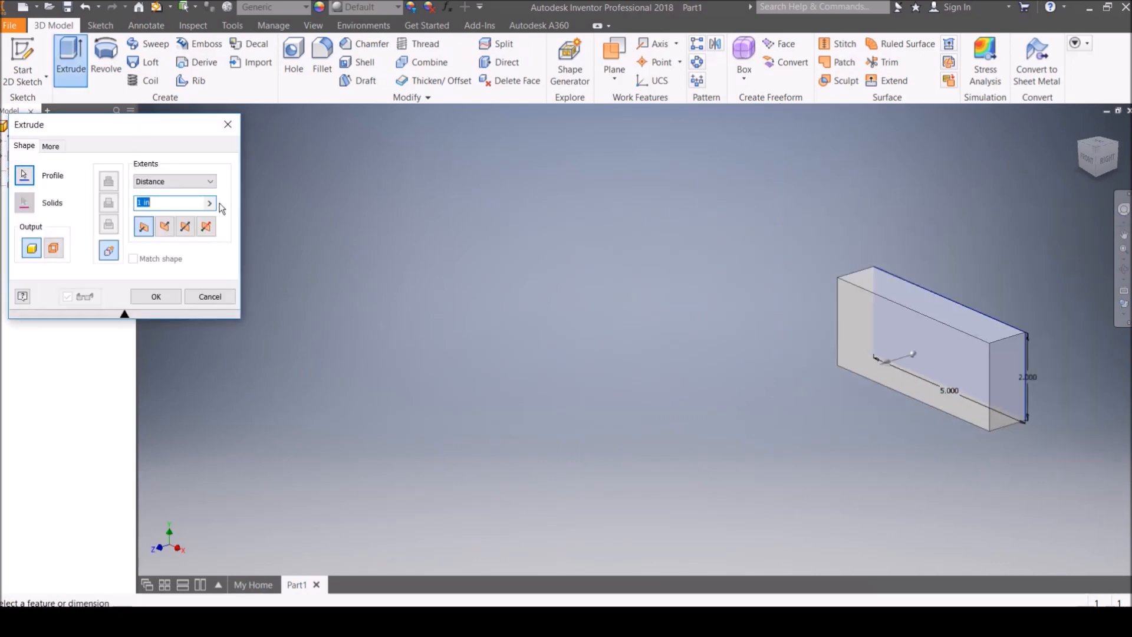
scroll(996, 336, "up", 3)
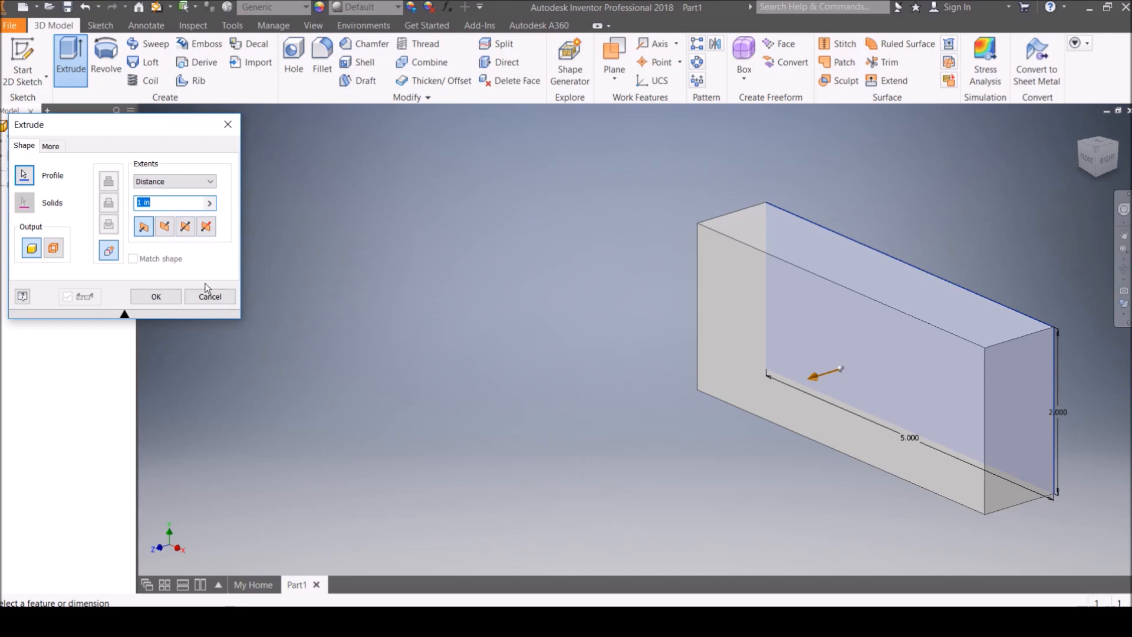
left_click(185, 226)
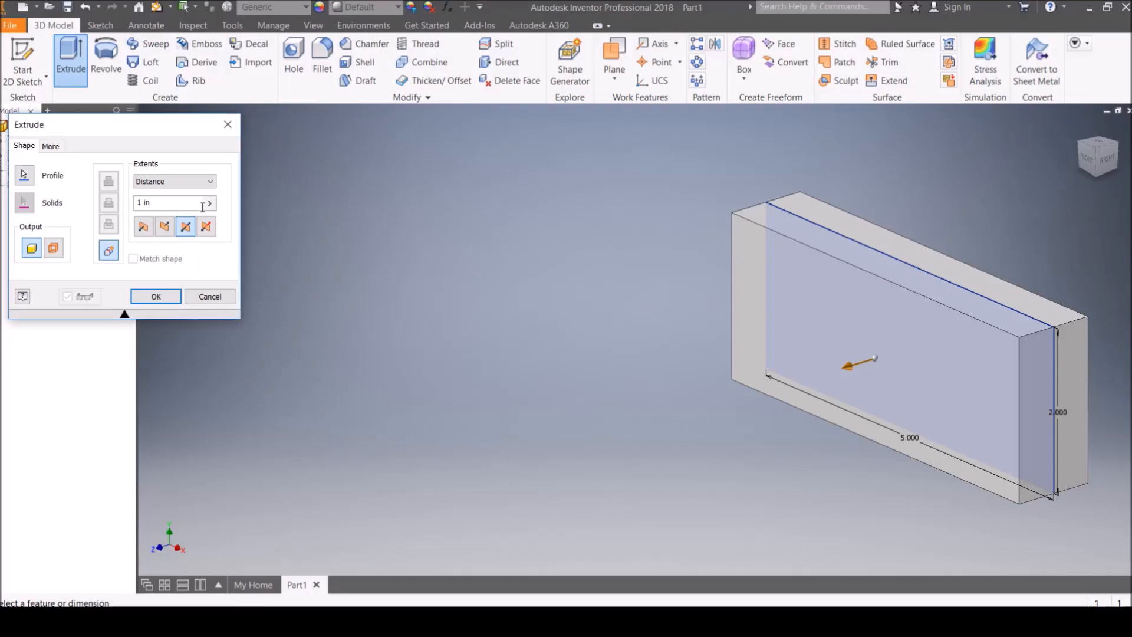
double_click(203, 207)
type("3")
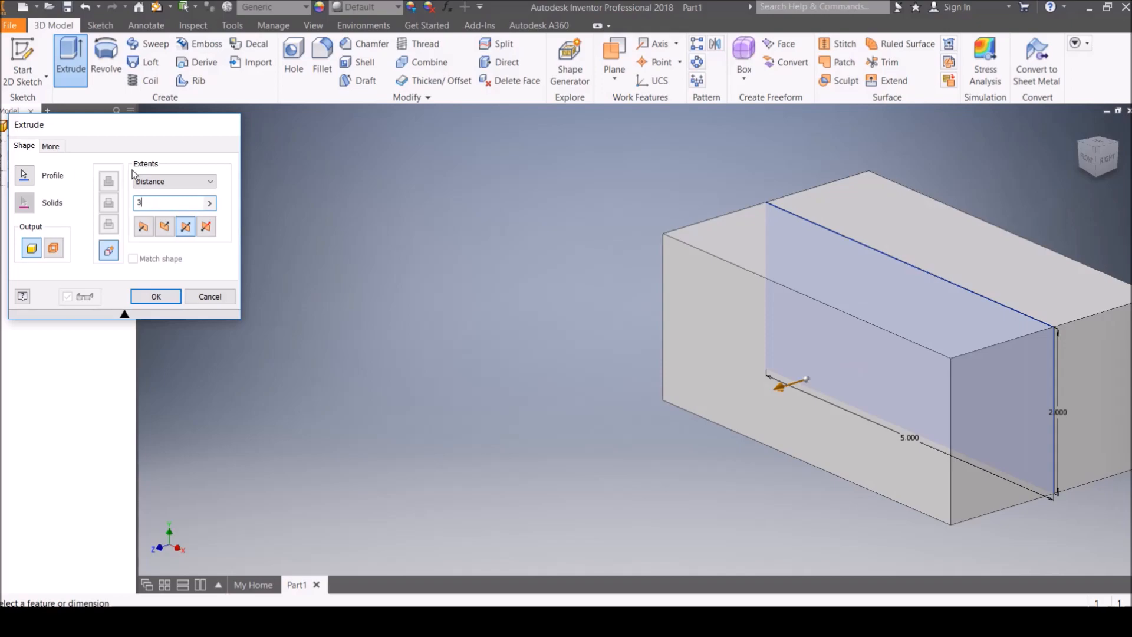
key("Return")
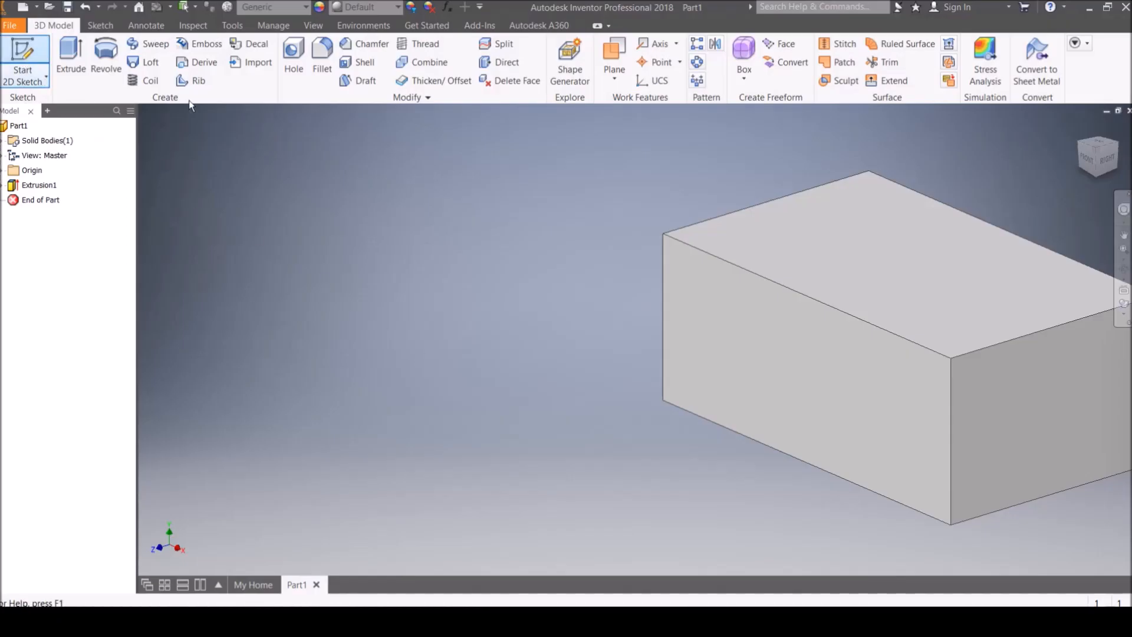
Step: Sketch on the block's front face and place four points along the horizontal centreline, two each side of the origin, about 0.9 to 2 in out
left_click(873, 391)
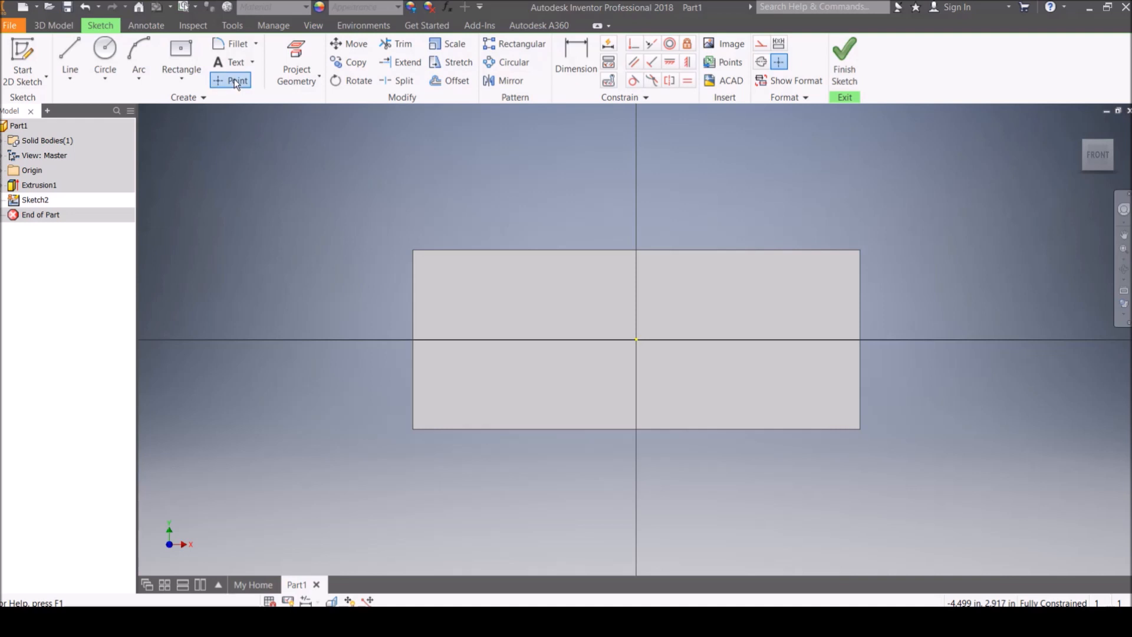
left_click(236, 81)
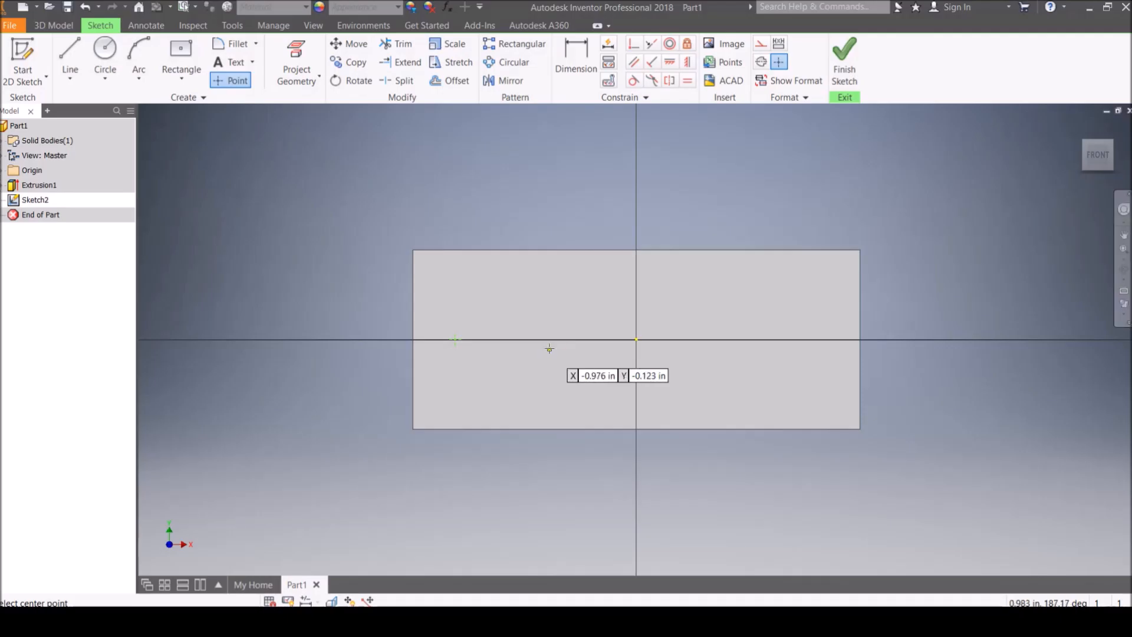
left_click(544, 339)
left_click(715, 339)
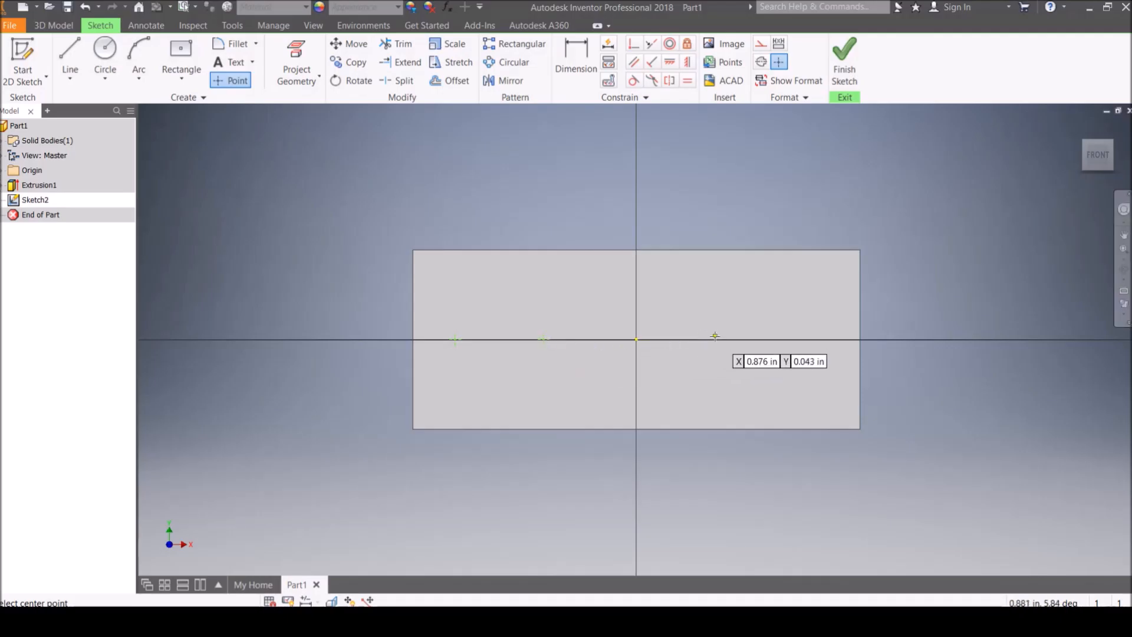
left_click(804, 339)
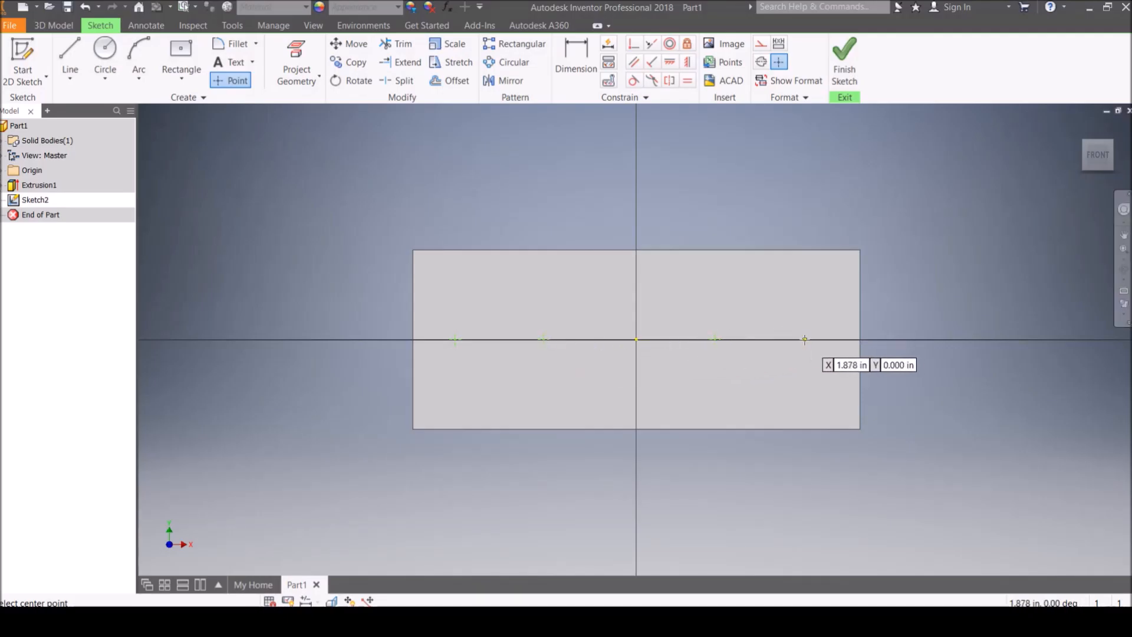
right_click(737, 395)
left_click(773, 397)
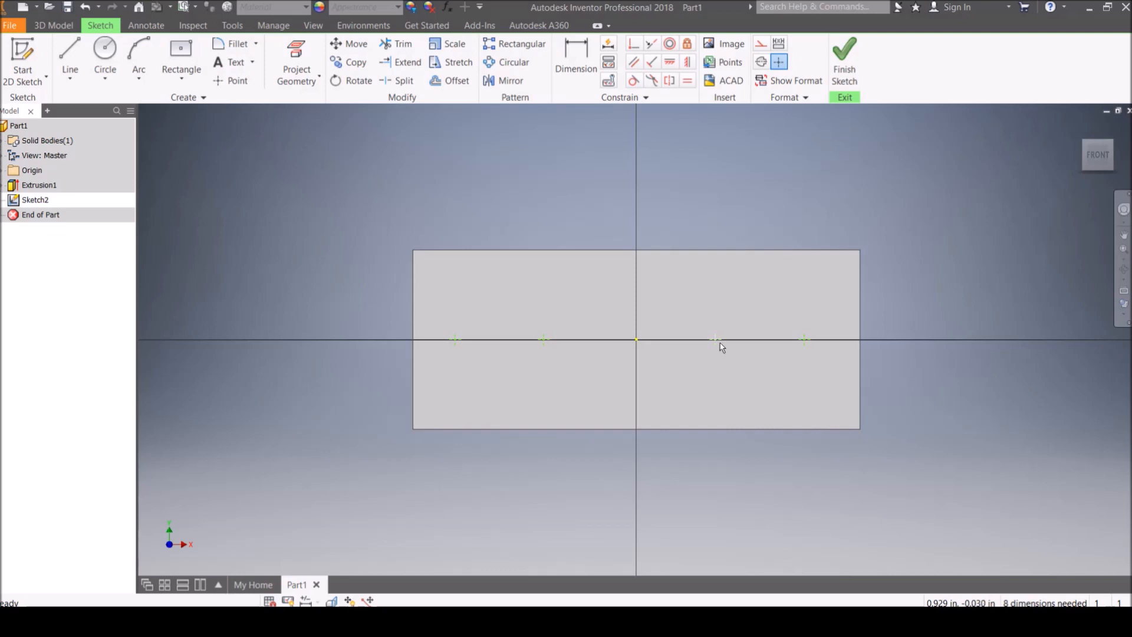
Step: Constrain the leftmost sketch point to be horizontal with the origin point
scroll(741, 343, "up", 10)
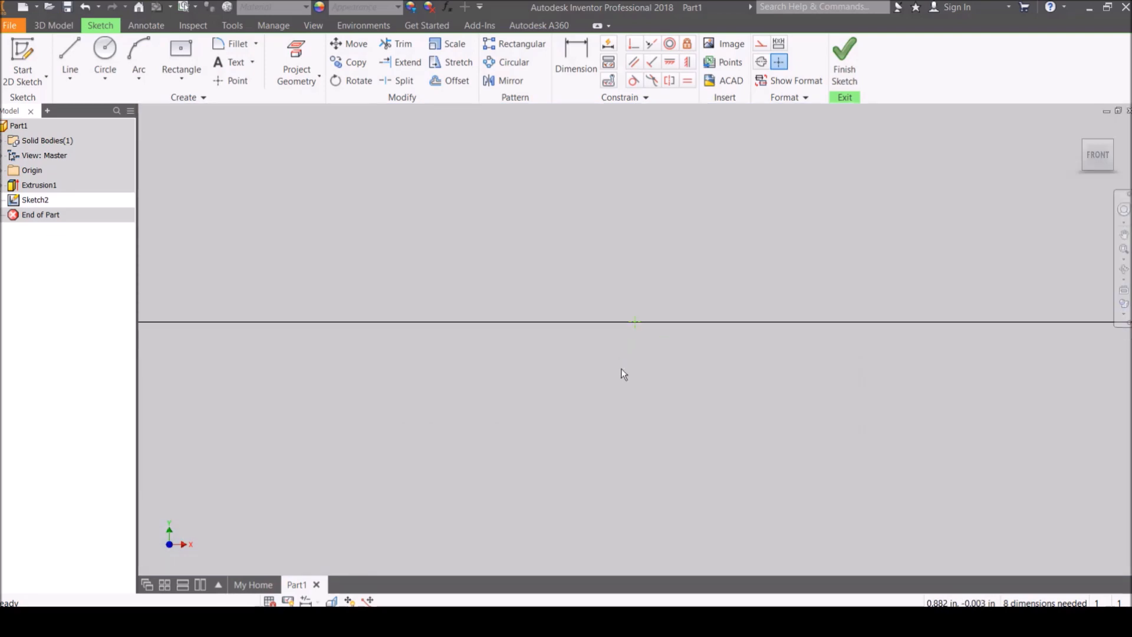
scroll(679, 349, "down", 10)
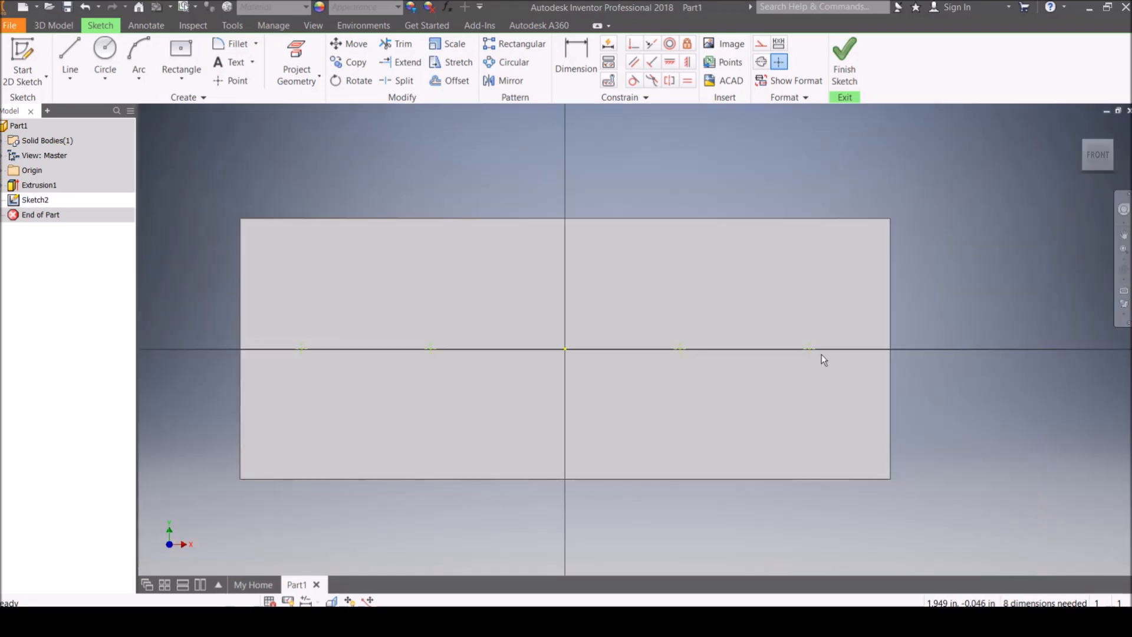
scroll(808, 348, "up", 5)
scroll(708, 301, "down", 5)
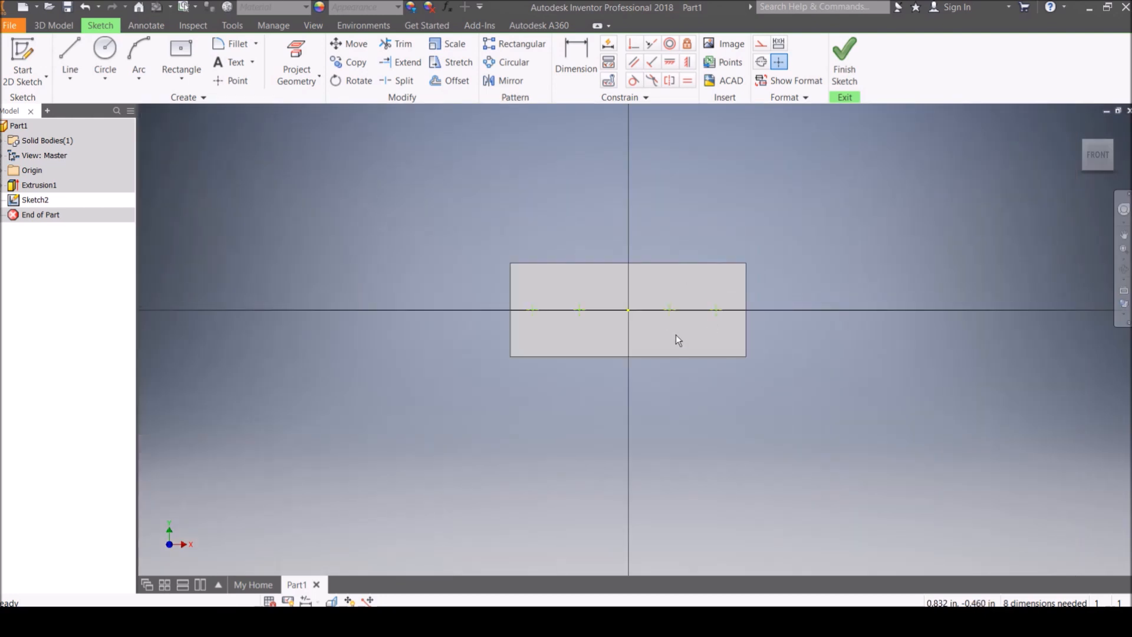
left_click(669, 62)
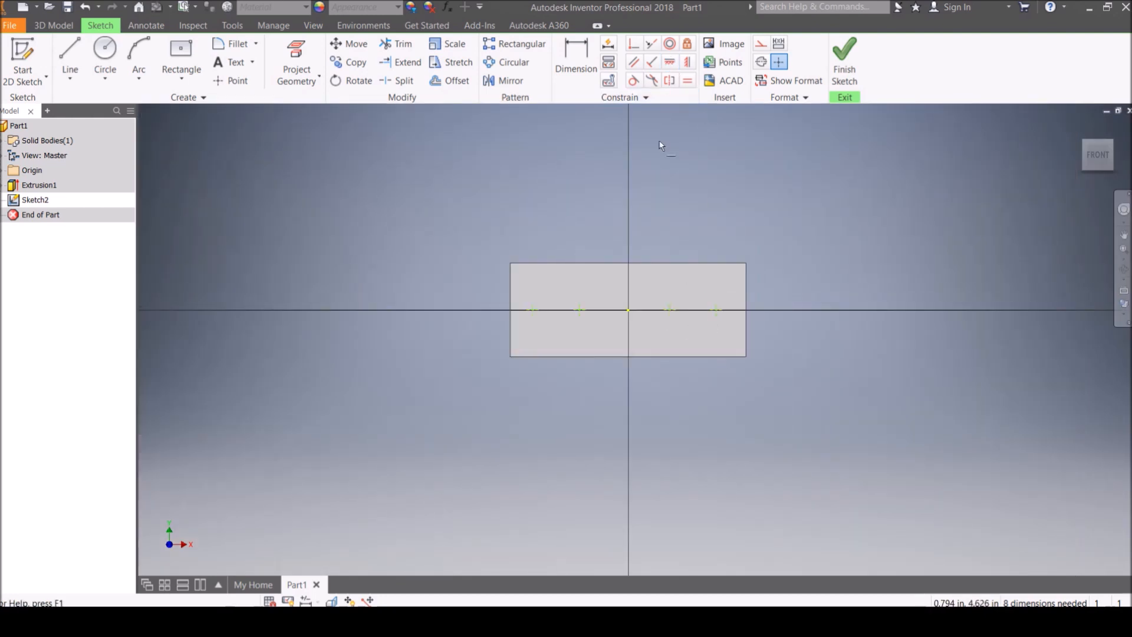
left_click(534, 310)
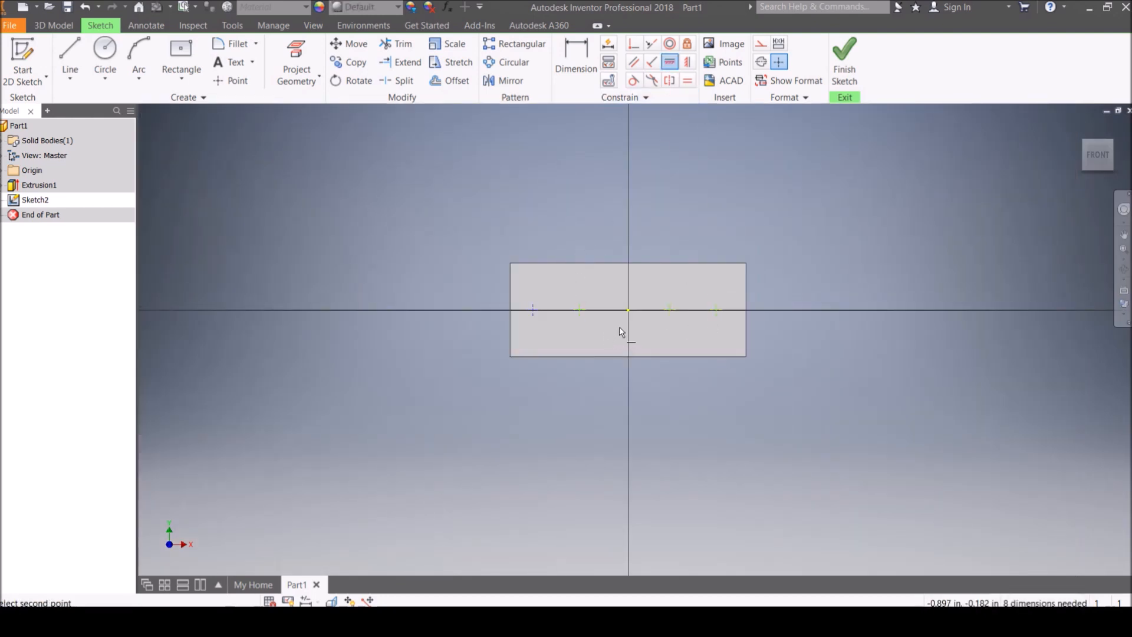
left_click(628, 311)
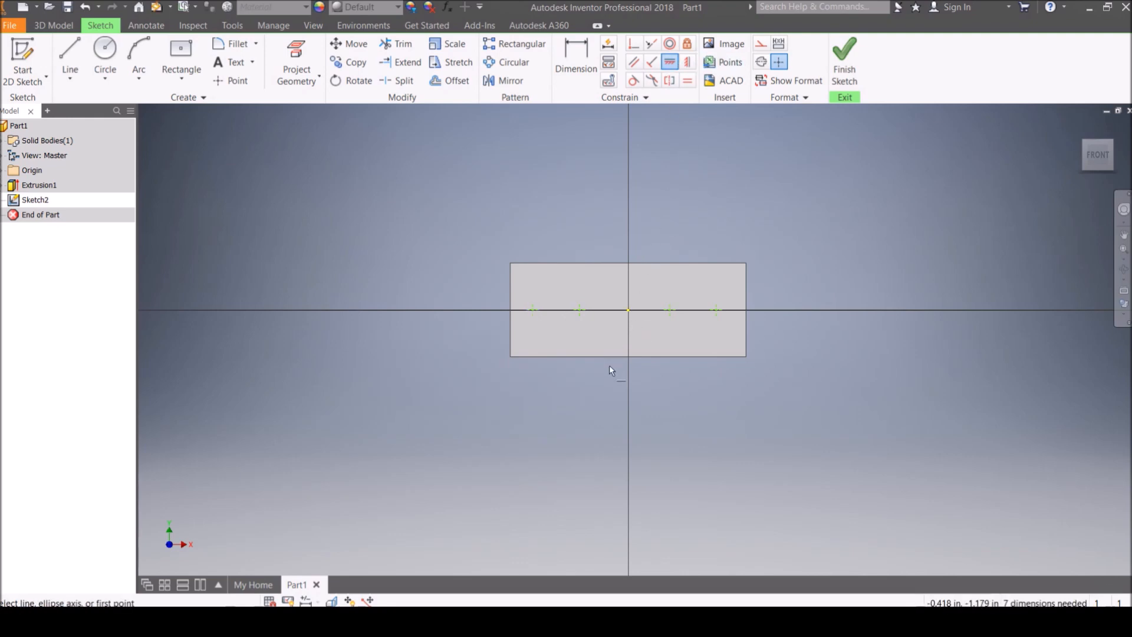
key("Escape")
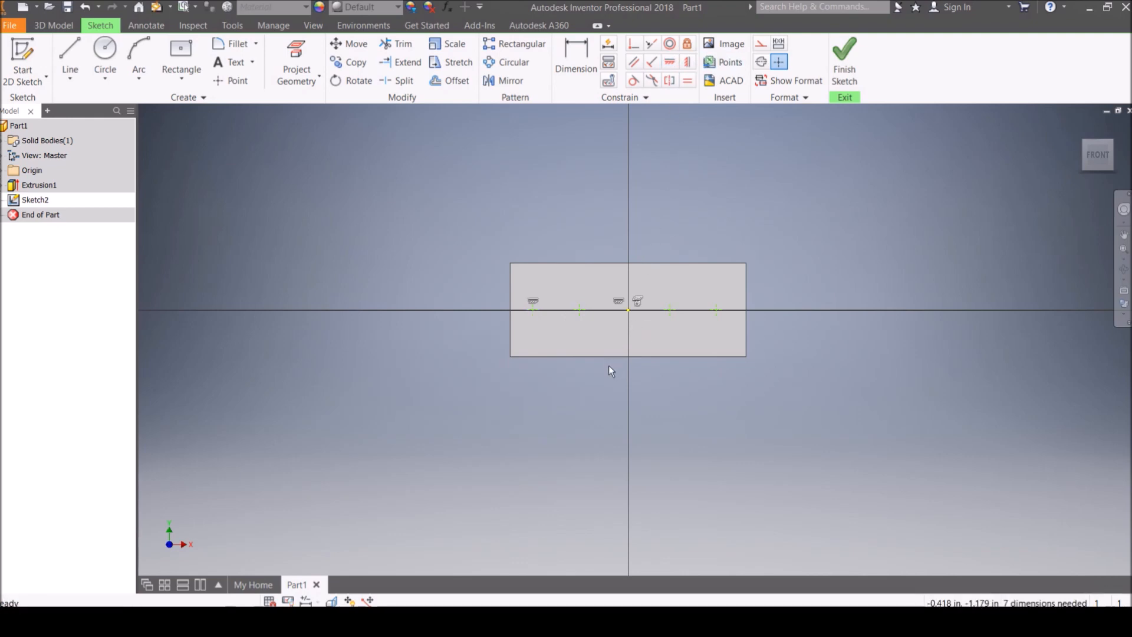
Step: Apply a horizontal constraint between the second point from the left and the origin point
left_click(581, 312)
left_click(670, 61)
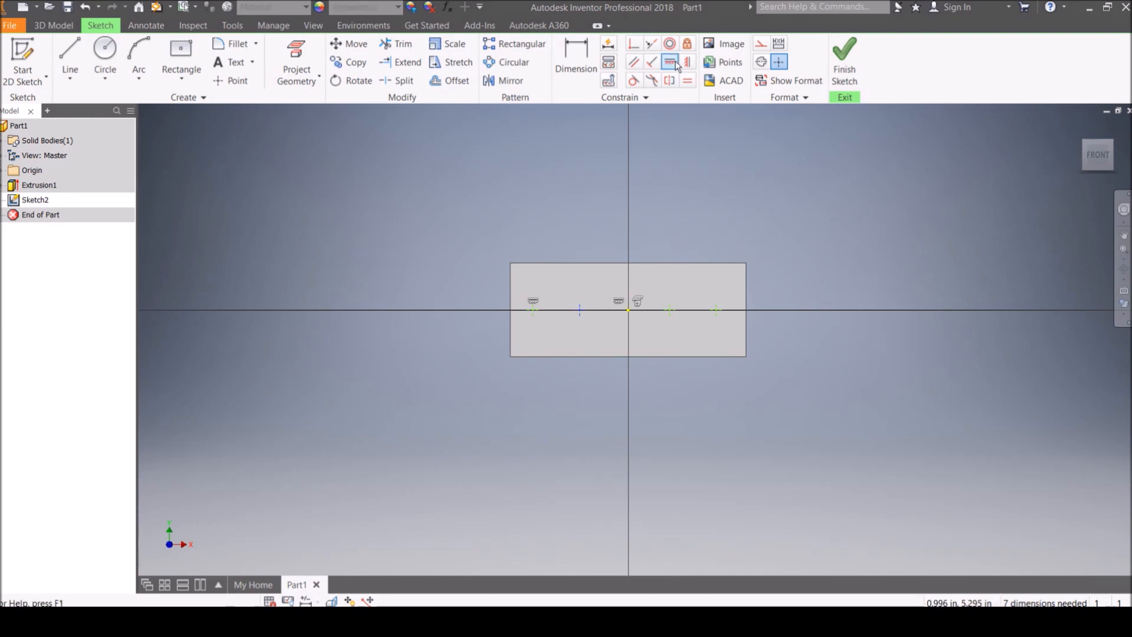
left_click(629, 311)
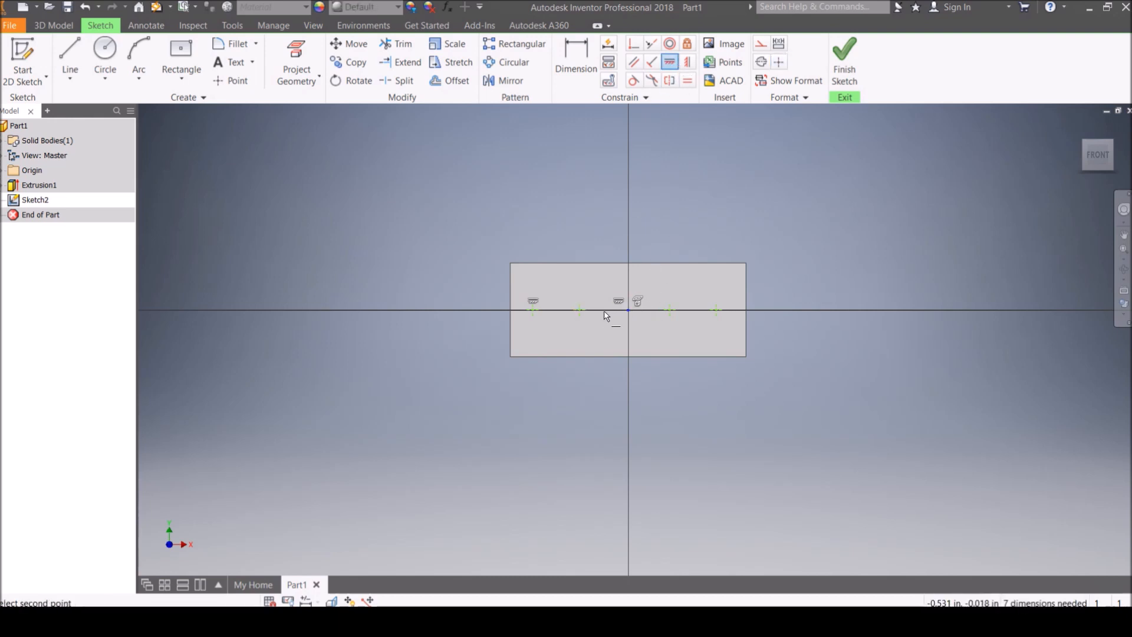
left_click(582, 313)
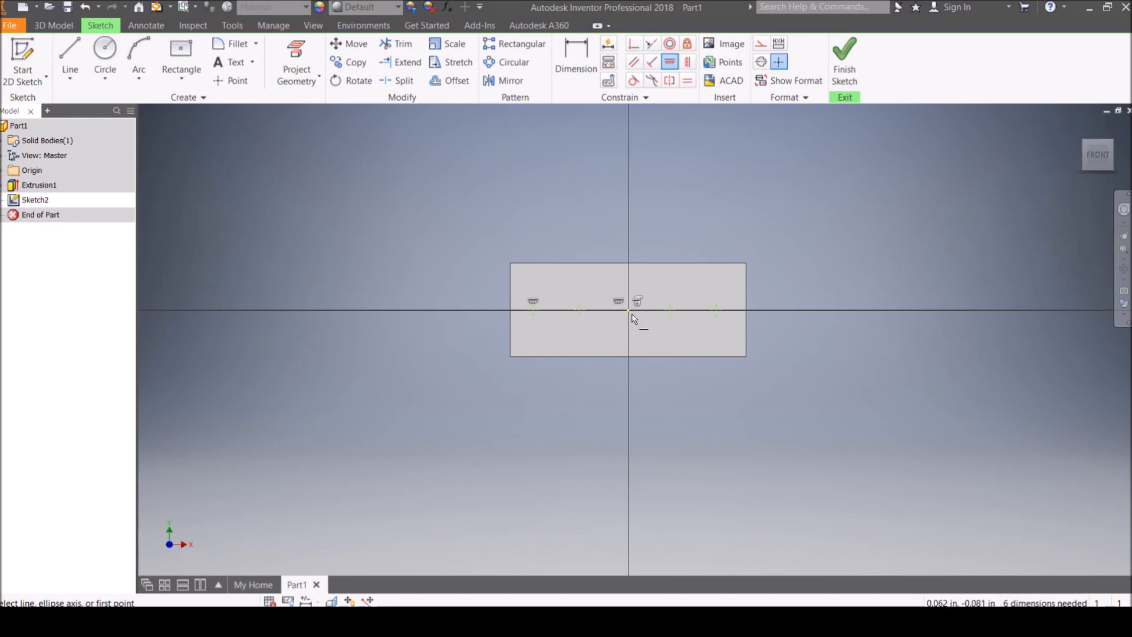
left_click(629, 312)
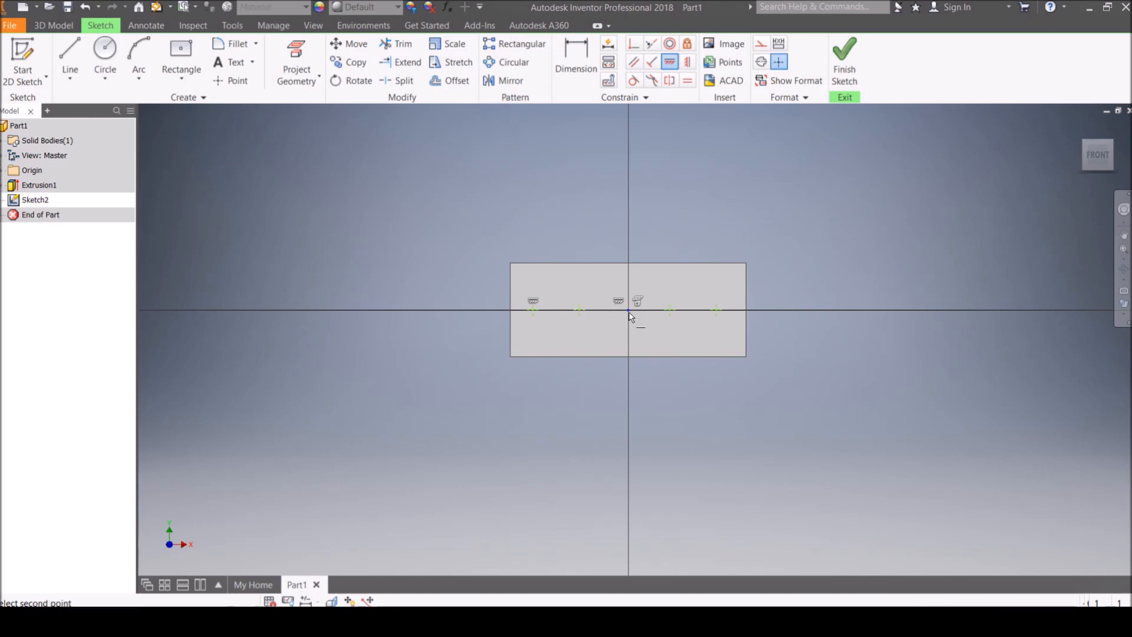
left_click(583, 311)
left_click(294, 129)
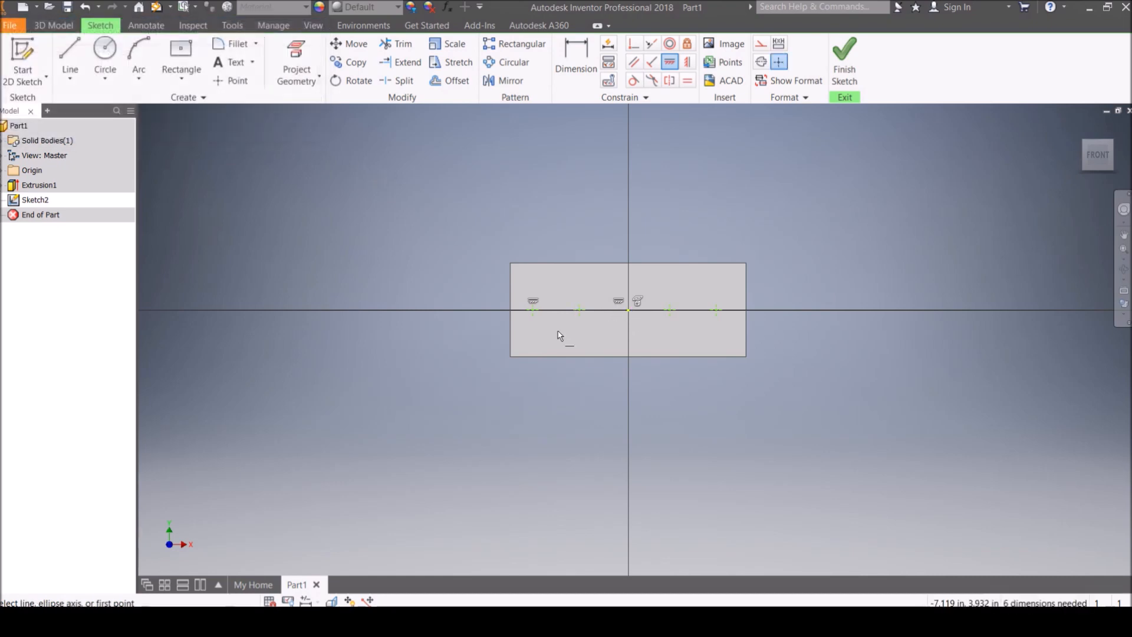
key("Escape")
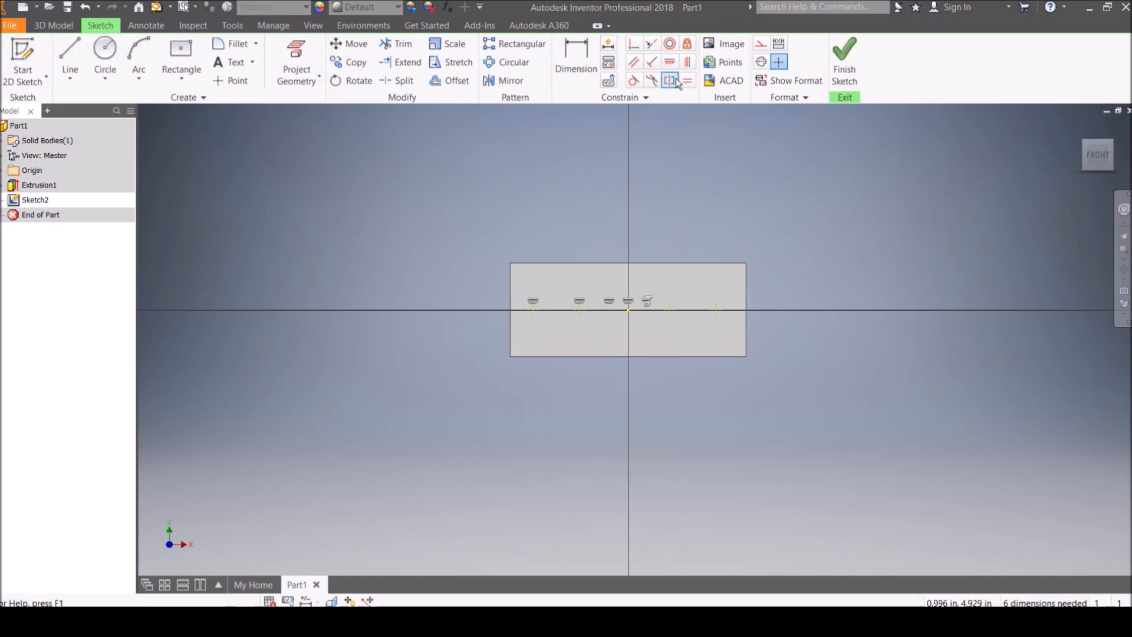
Step: Constrain both points on the right half of the block horizontally to the origin point
left_click(670, 62)
left_click(670, 311)
left_click(628, 310)
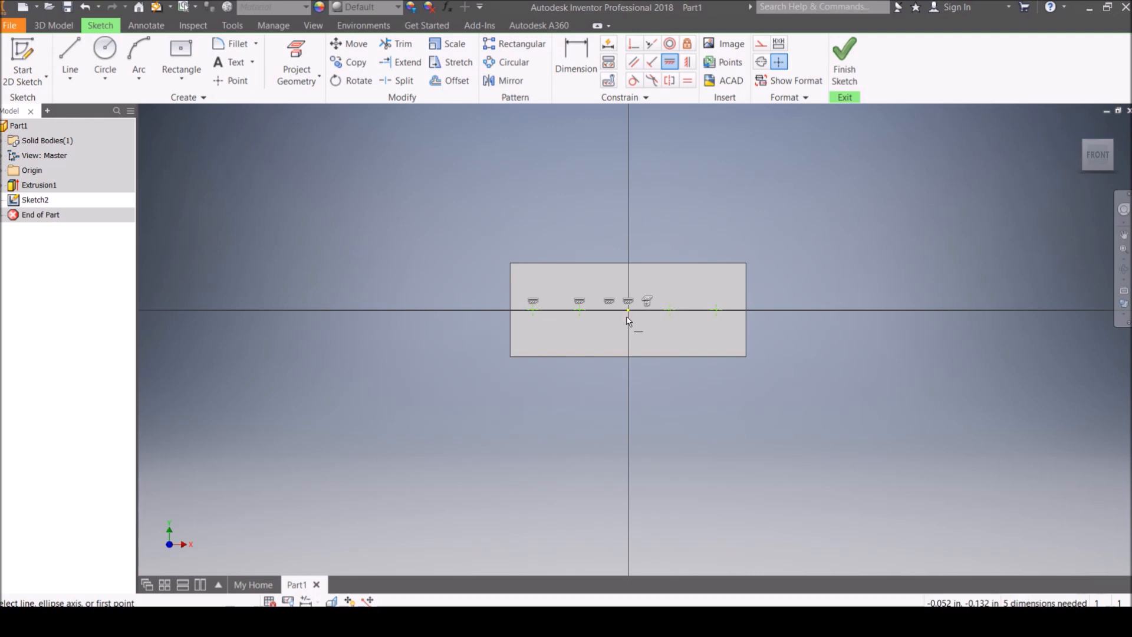
key("Escape")
left_click(716, 310)
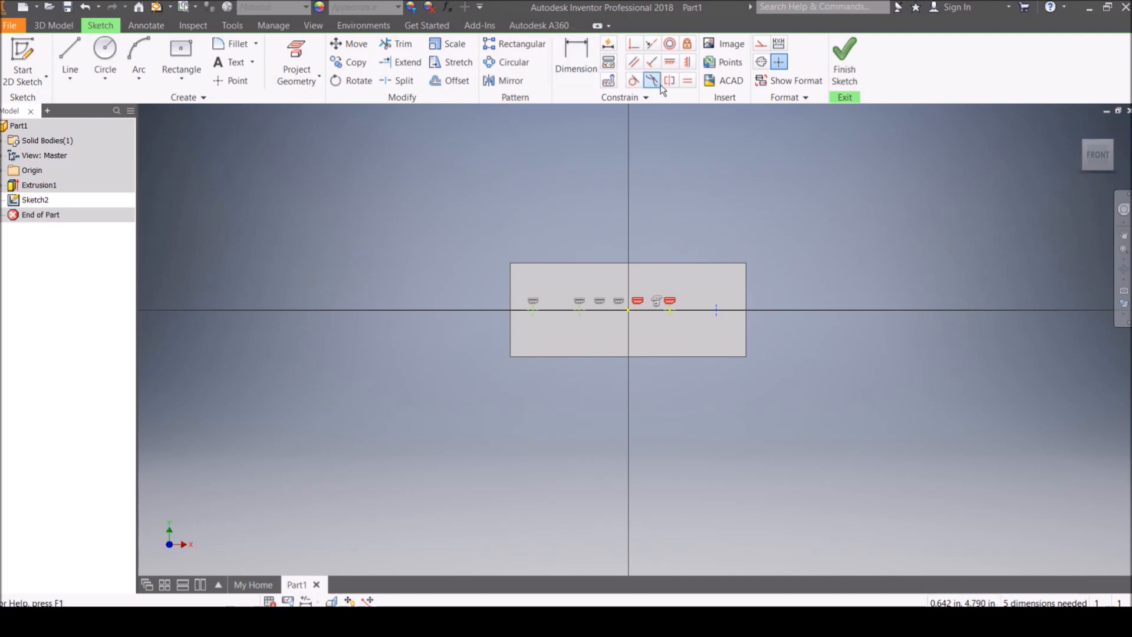
left_click(670, 62)
left_click(717, 310)
left_click(630, 311)
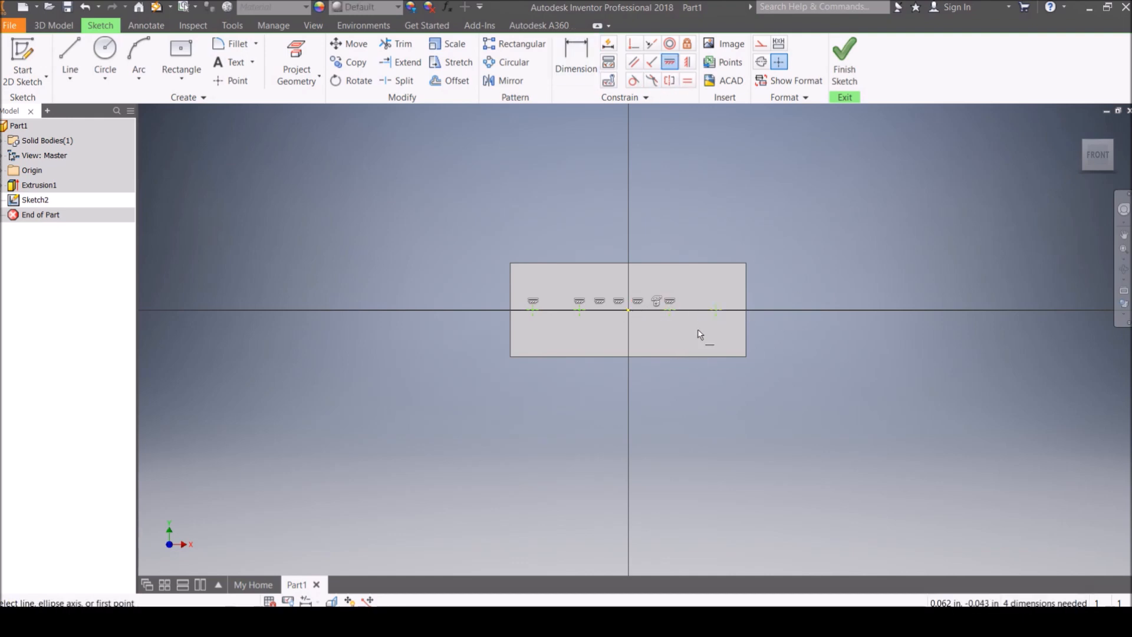
key("Escape")
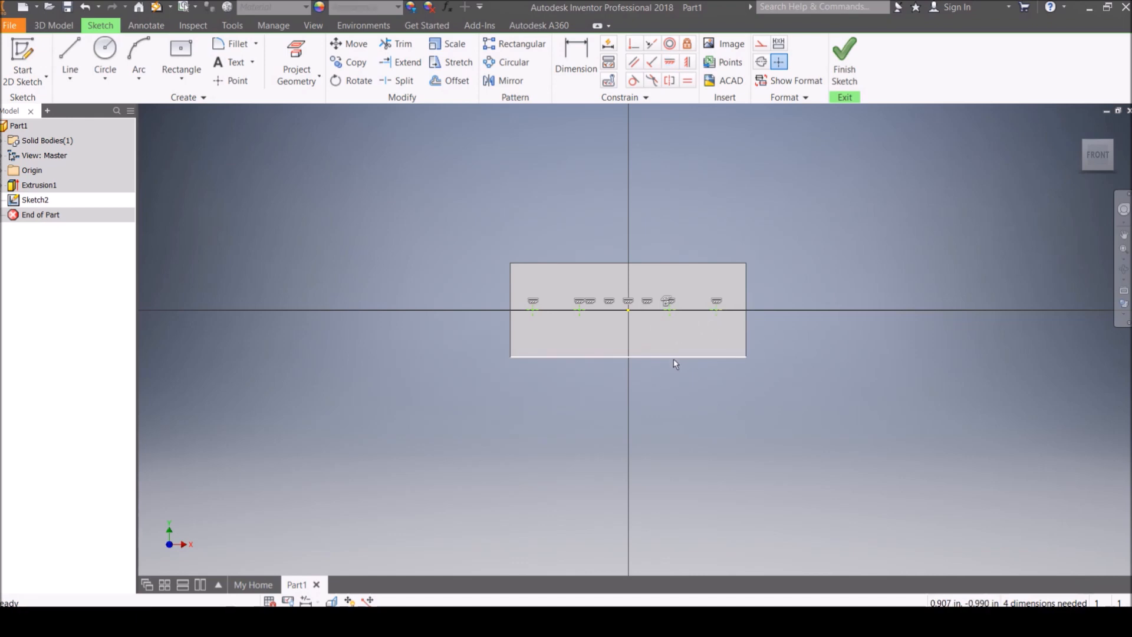
right_click(661, 384)
key("Escape")
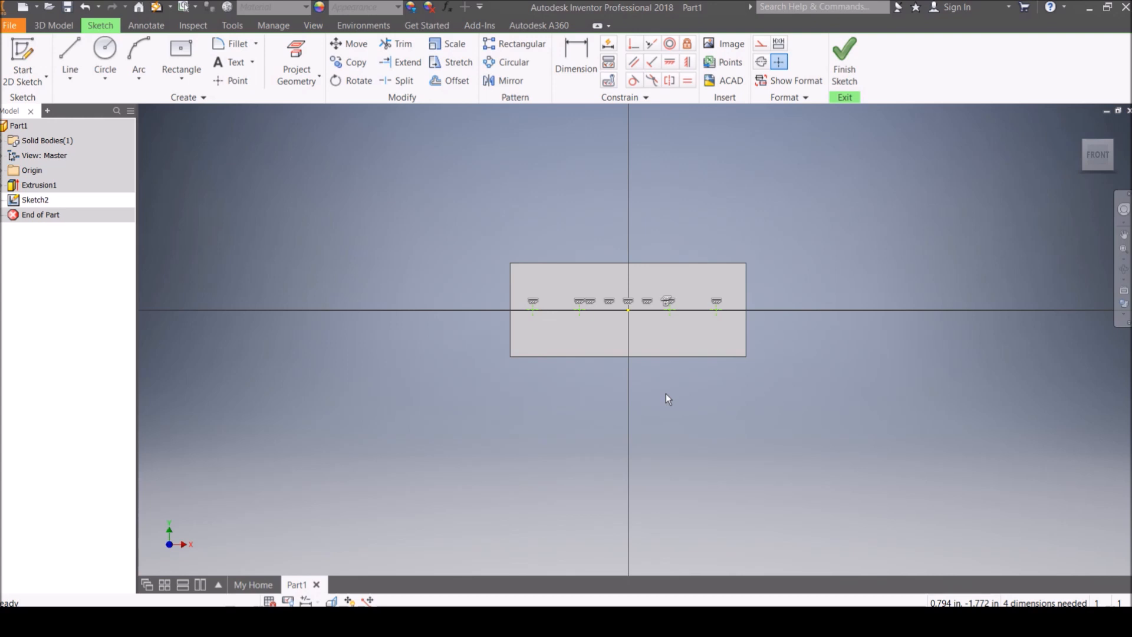
Step: Hide the sketch's constraint symbols and check the hole spacing on the drill block drawing in the A7.2 - Section Views document in Chrome
key("F9")
key("F8")
key("F9")
key("alt+Tab")
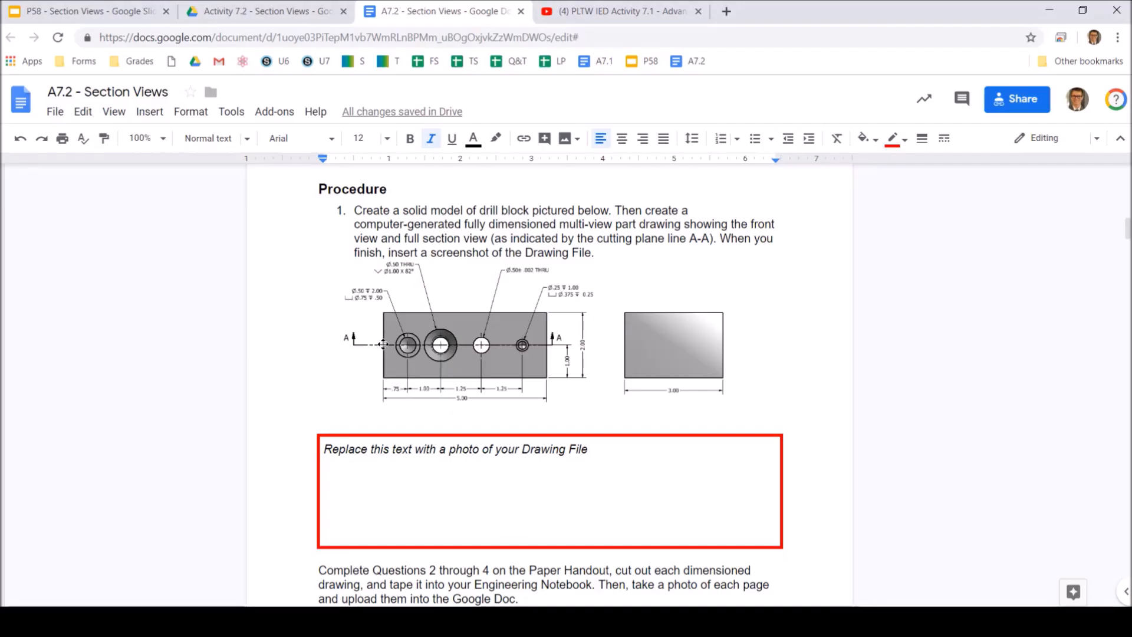
key("alt+Tab")
Step: Dimension the leftmost point 0.75 in from the block's left edge, with the dimension placed below the block
key("d")
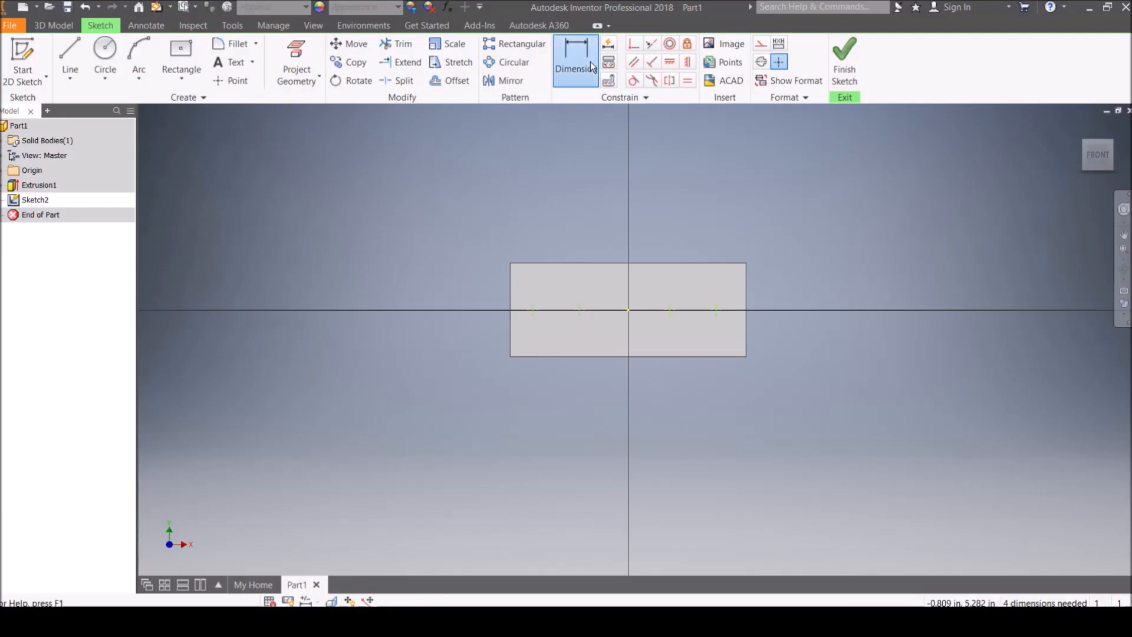
left_click(533, 311)
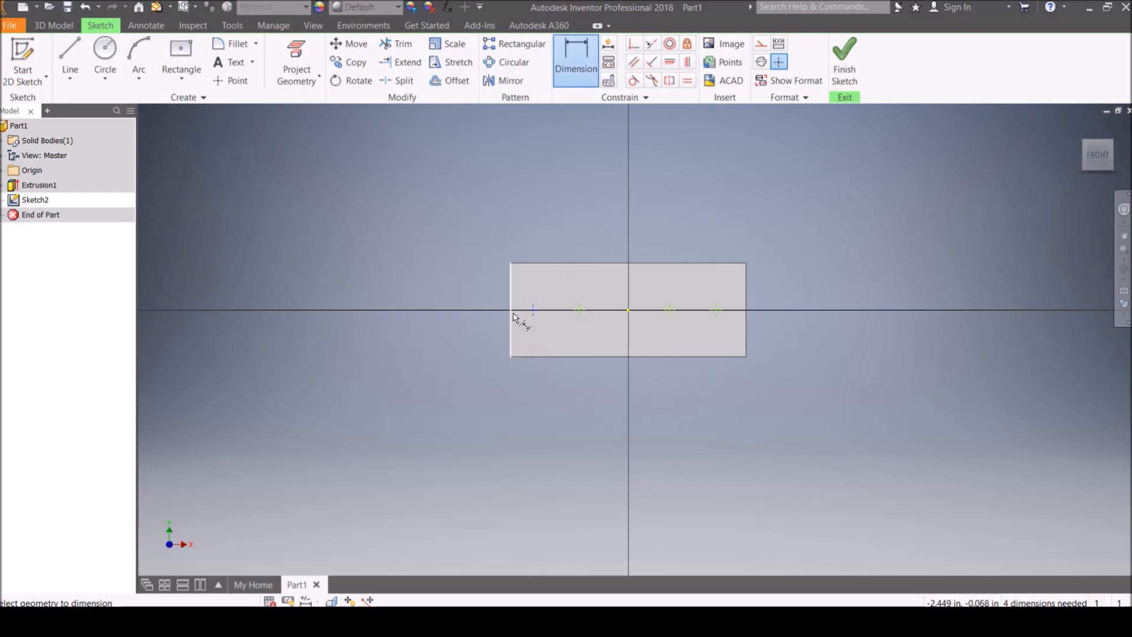
left_click(511, 339)
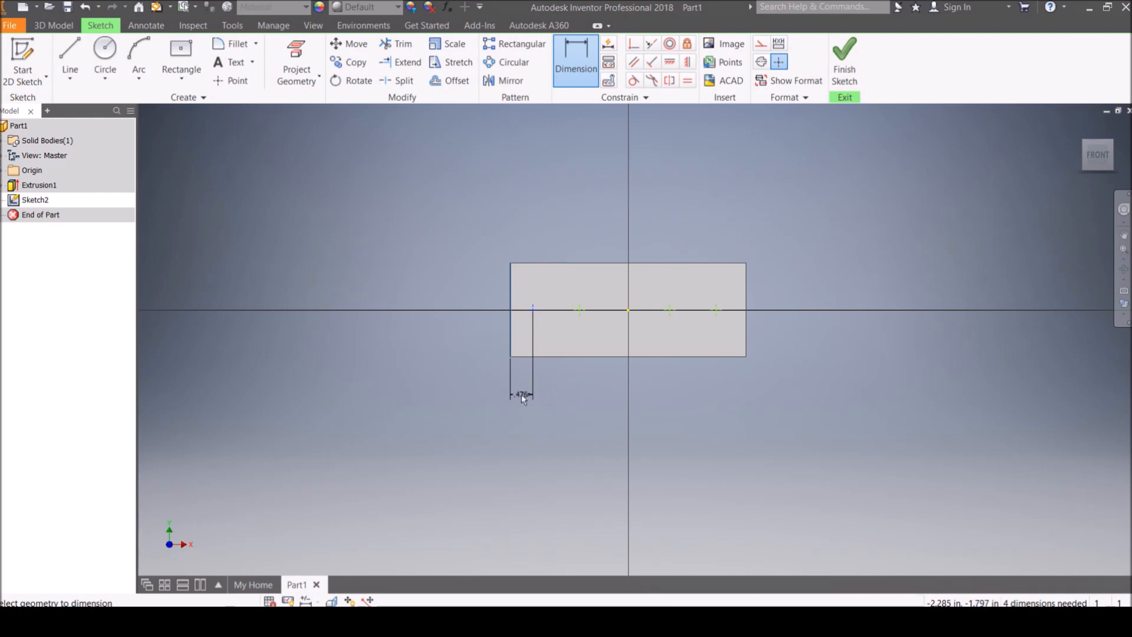
left_click(522, 395)
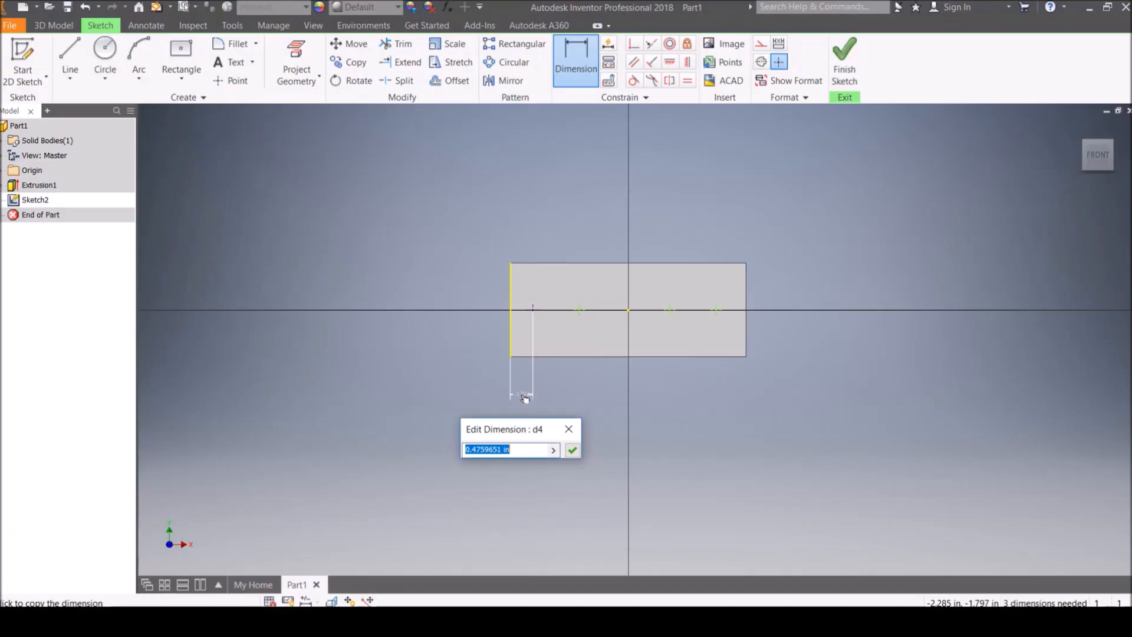
type("0.75")
key("Return")
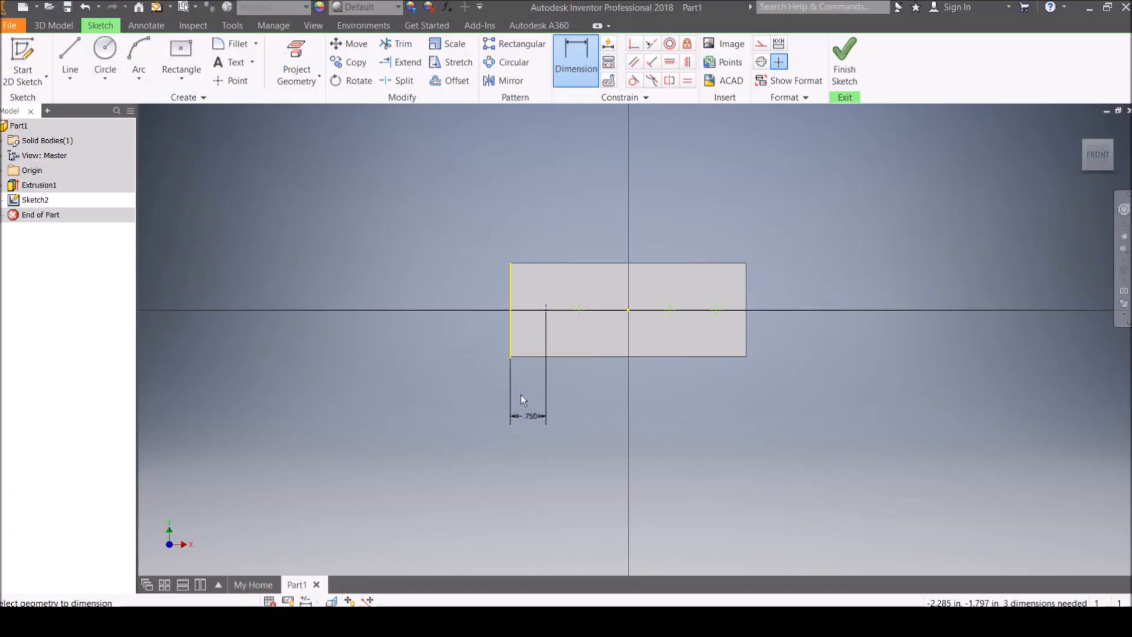
Step: Dimension the spacing between the leftmost point and the second point as 1 in, placed below the block
left_click(547, 308)
left_click(565, 418)
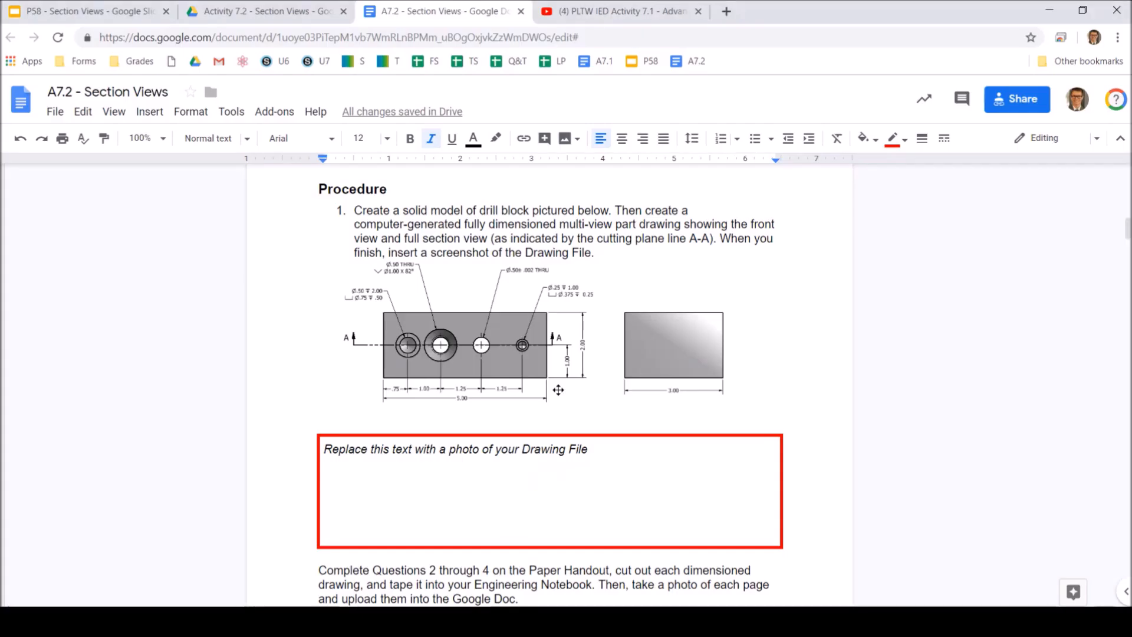
type("1")
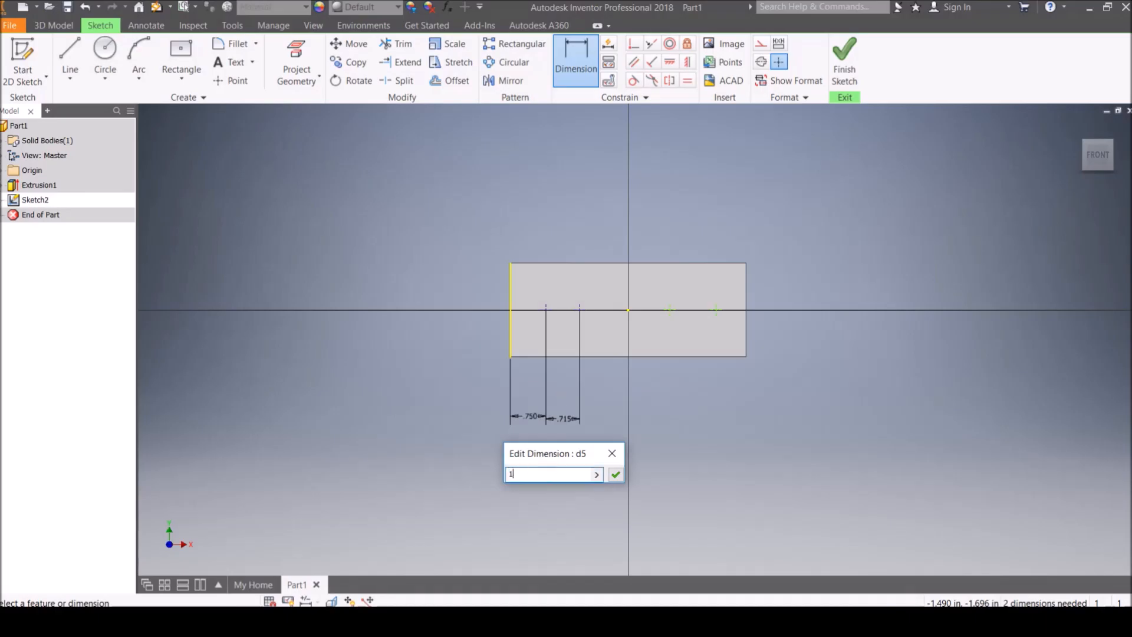
key("Return")
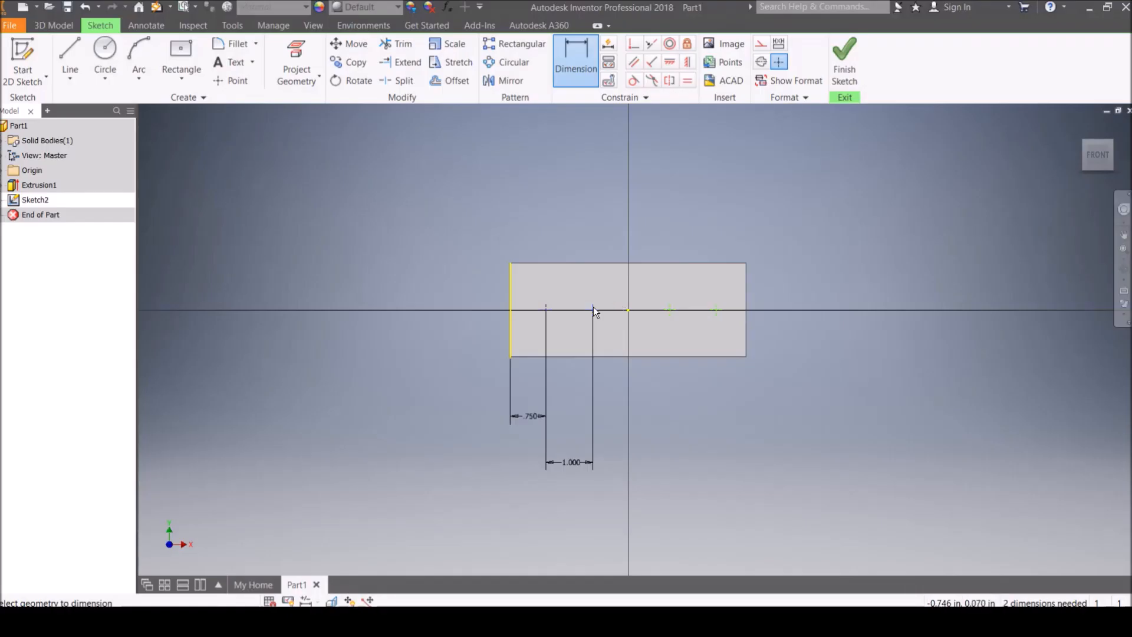
Step: Dimension the horizontal spacing between the second and third points from the left as 1.25 in
left_click(593, 307)
left_click(670, 308)
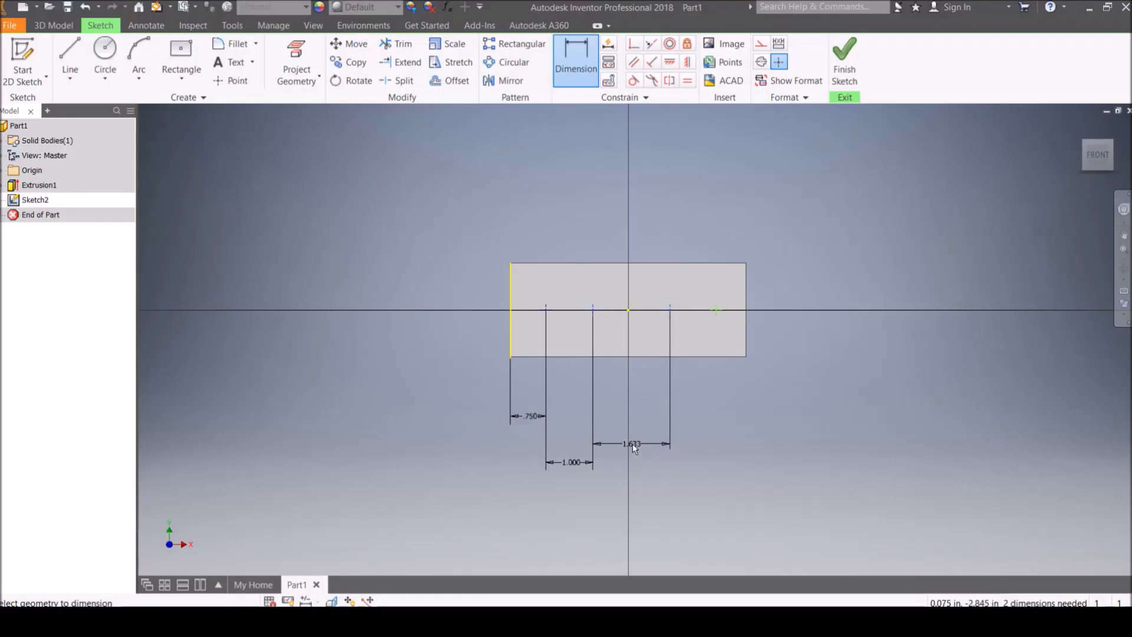
left_click(627, 416)
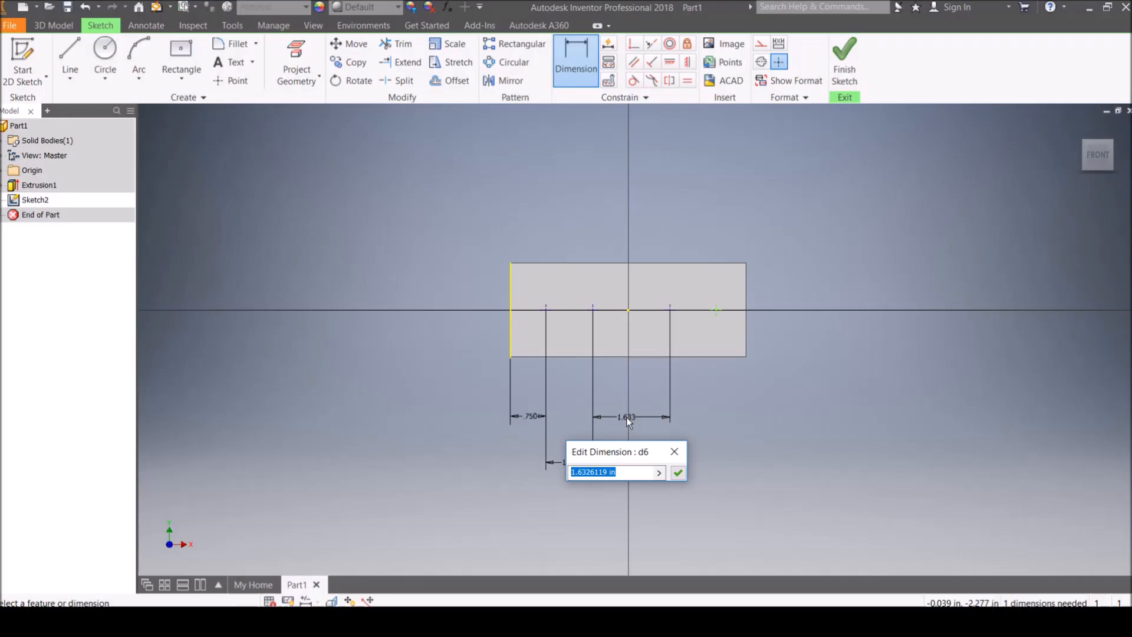
type("1.25")
key("Return")
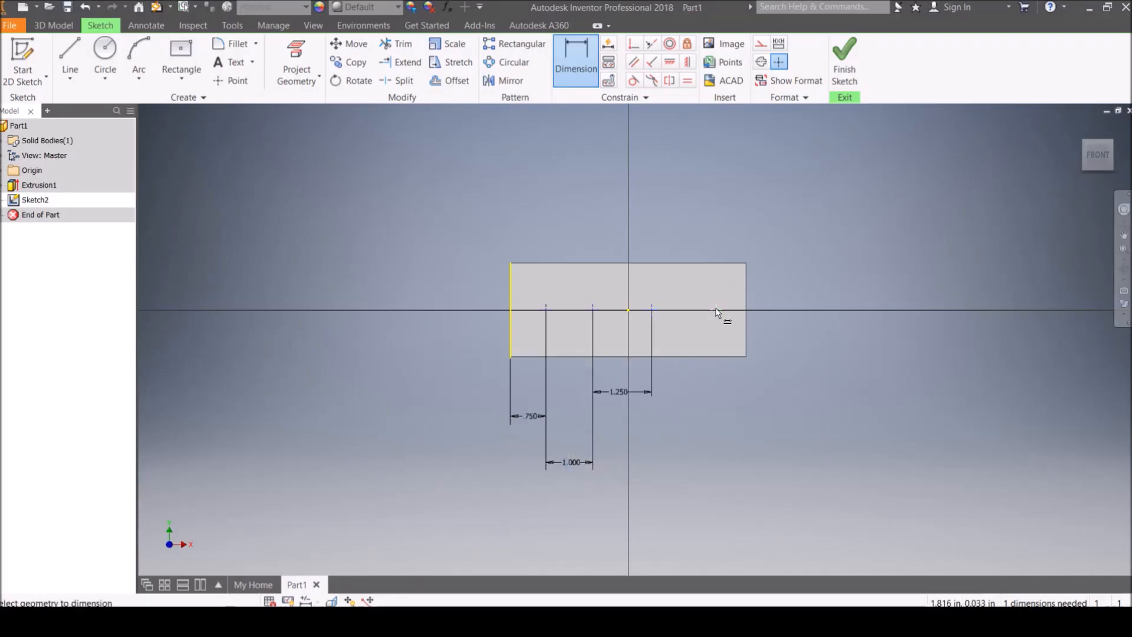
Step: Dimension the spacing between the third point and the rightmost point as 1.25 in and finish the sketch
left_click(717, 312)
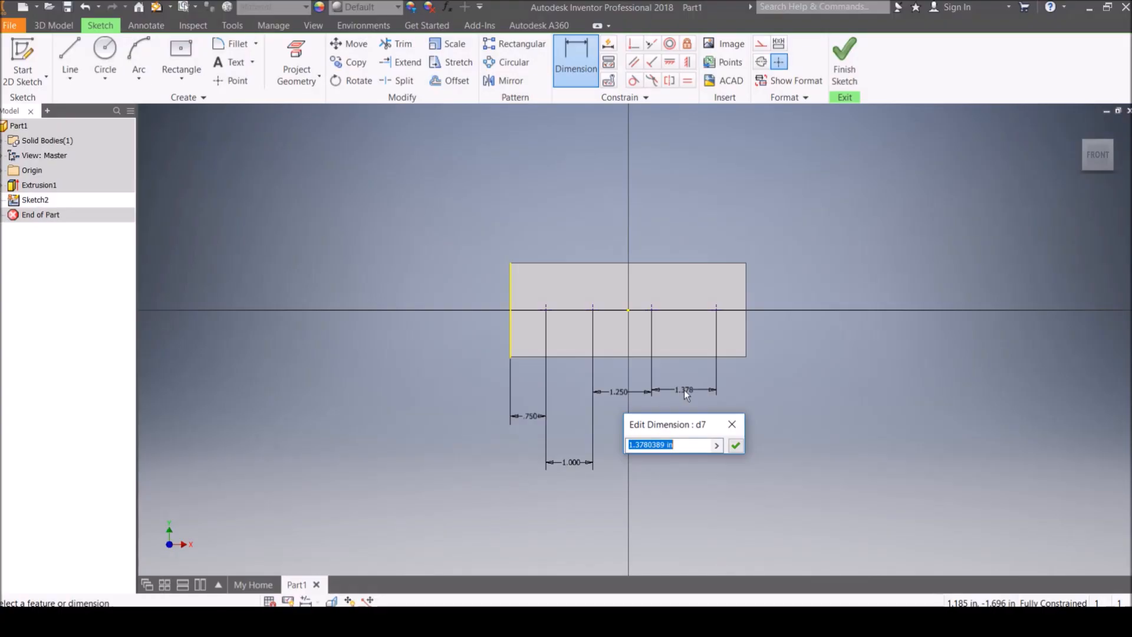
type("1.25")
key("Return")
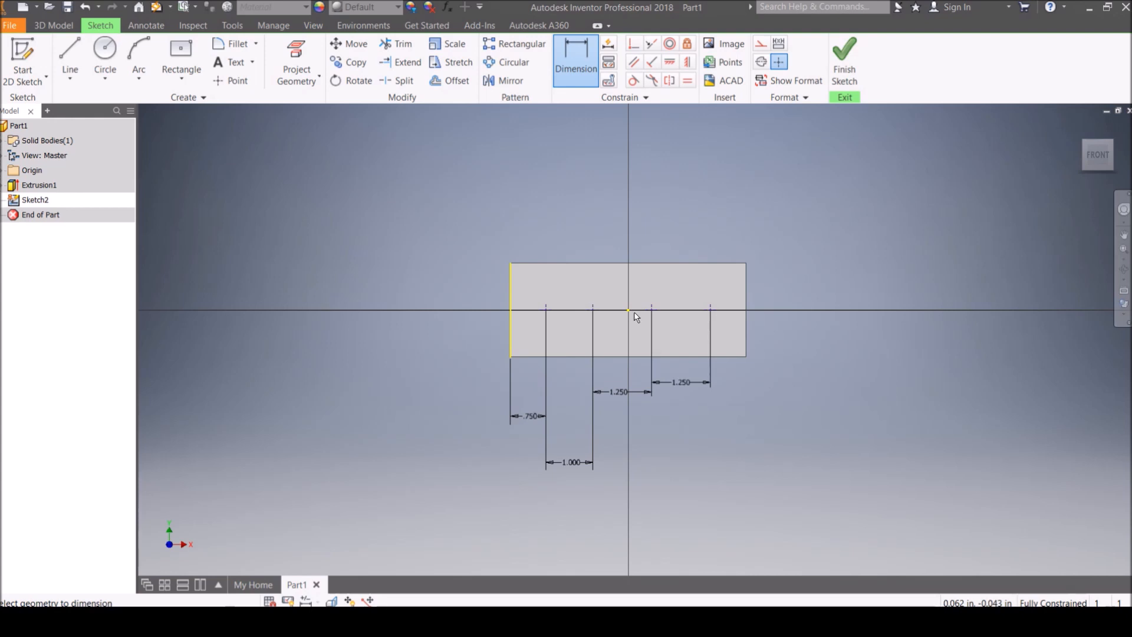
left_click(845, 62)
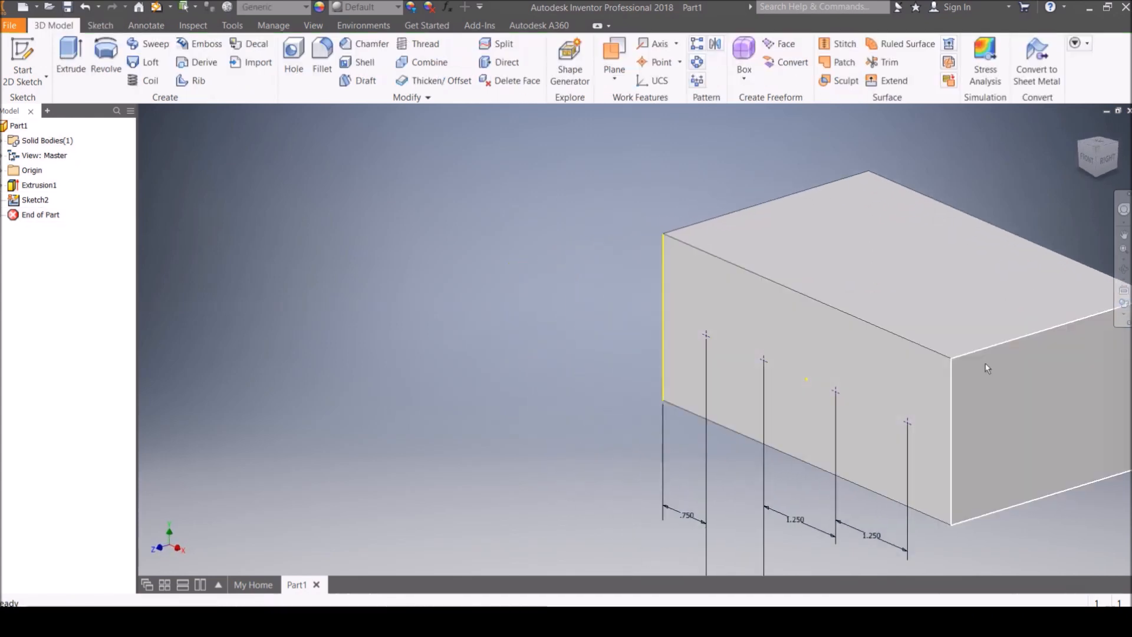
left_click(1122, 241)
left_click_drag(893, 357, 653, 341)
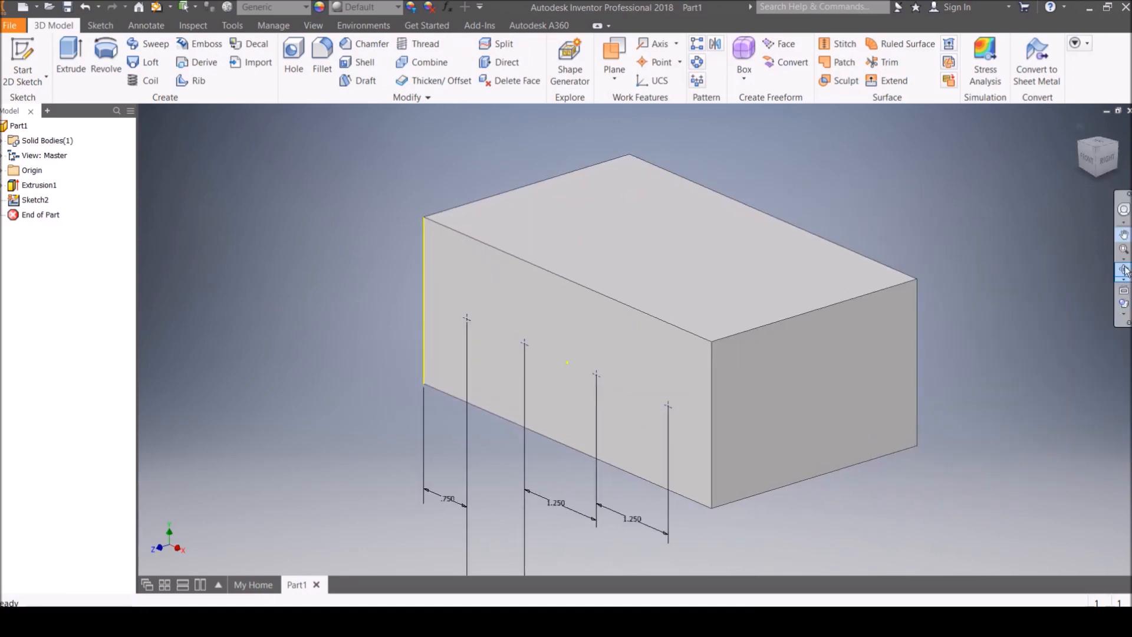
left_click(1122, 237)
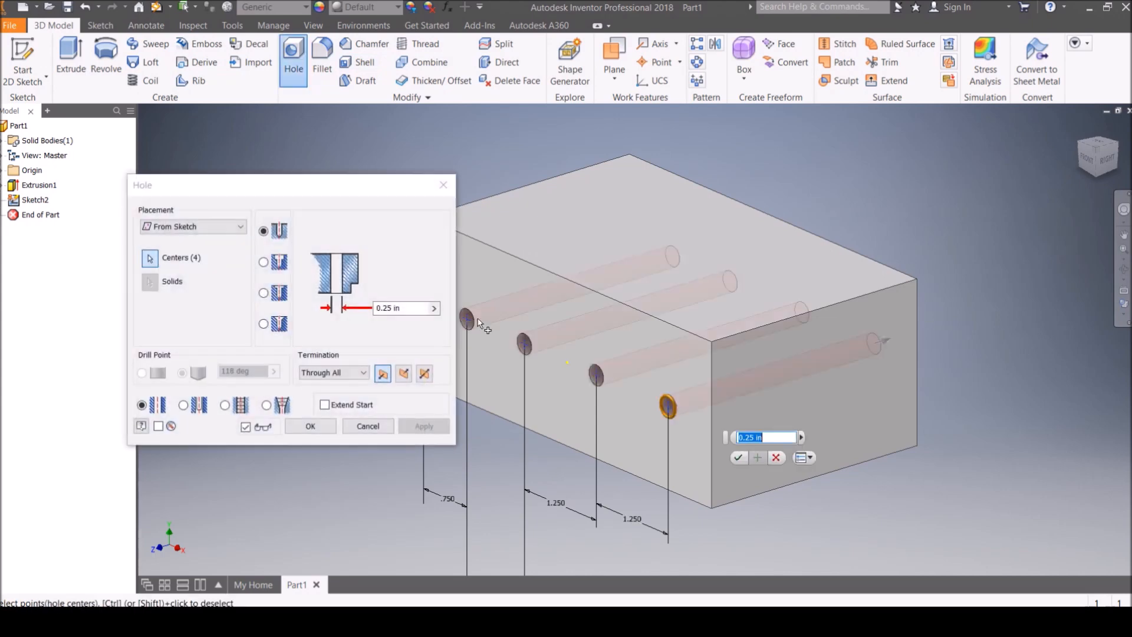
left_click_drag(371, 189, 320, 148)
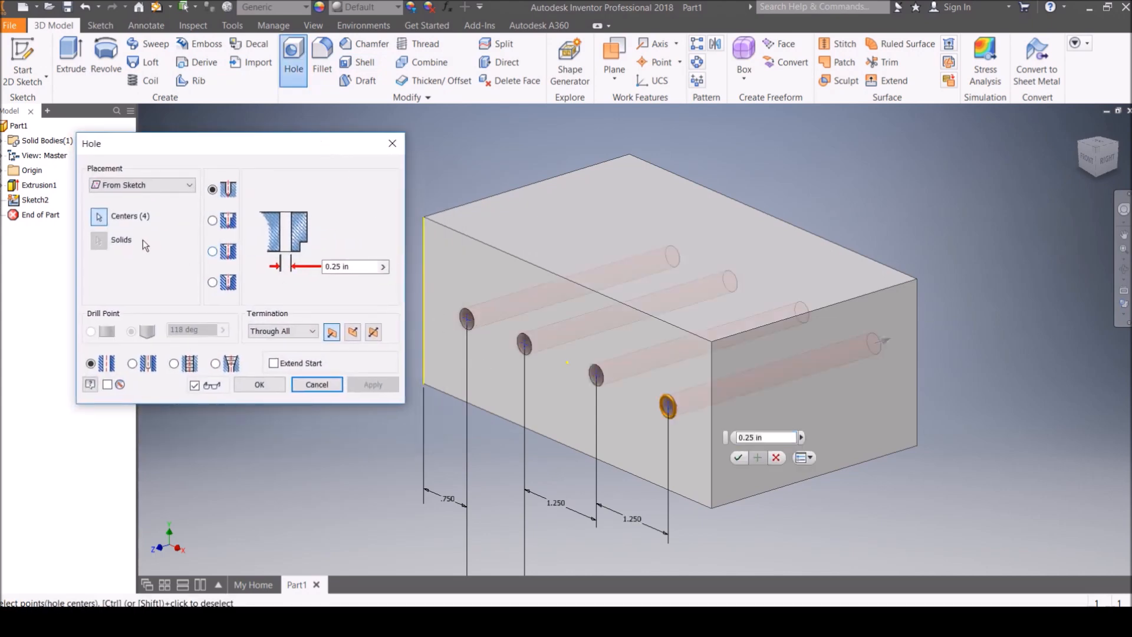
left_click(103, 221)
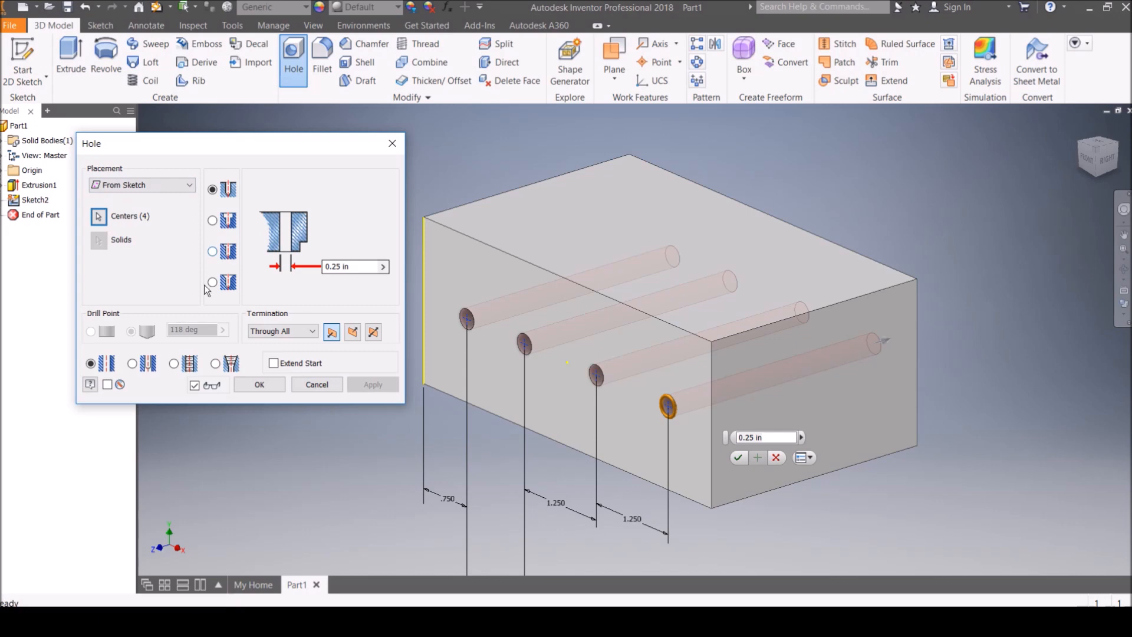
left_click(526, 342)
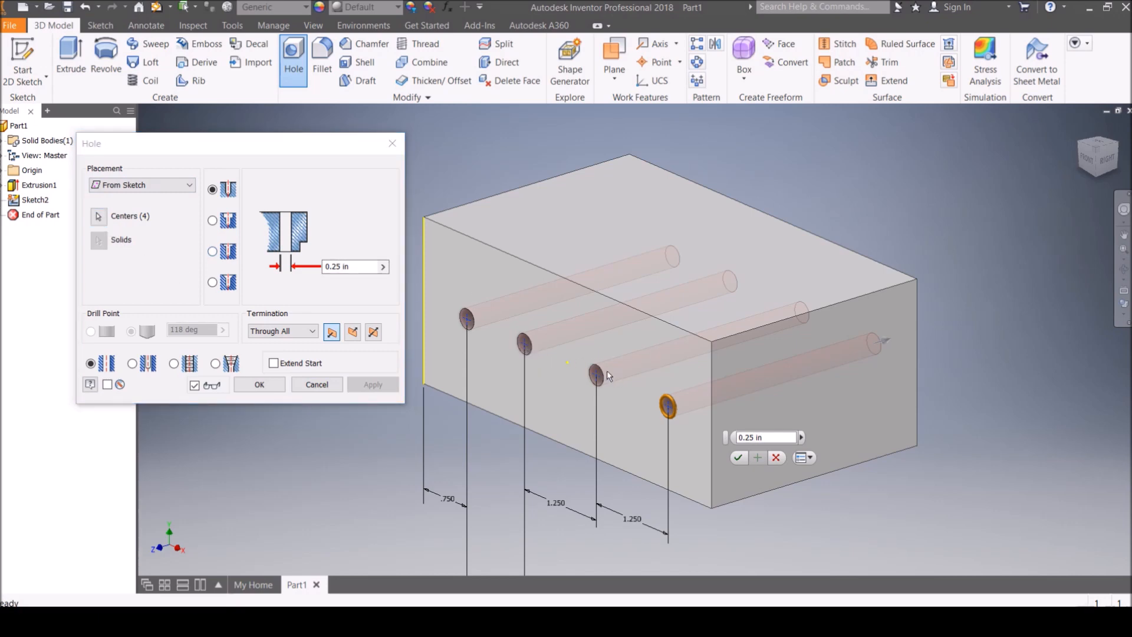
left_click(775, 458)
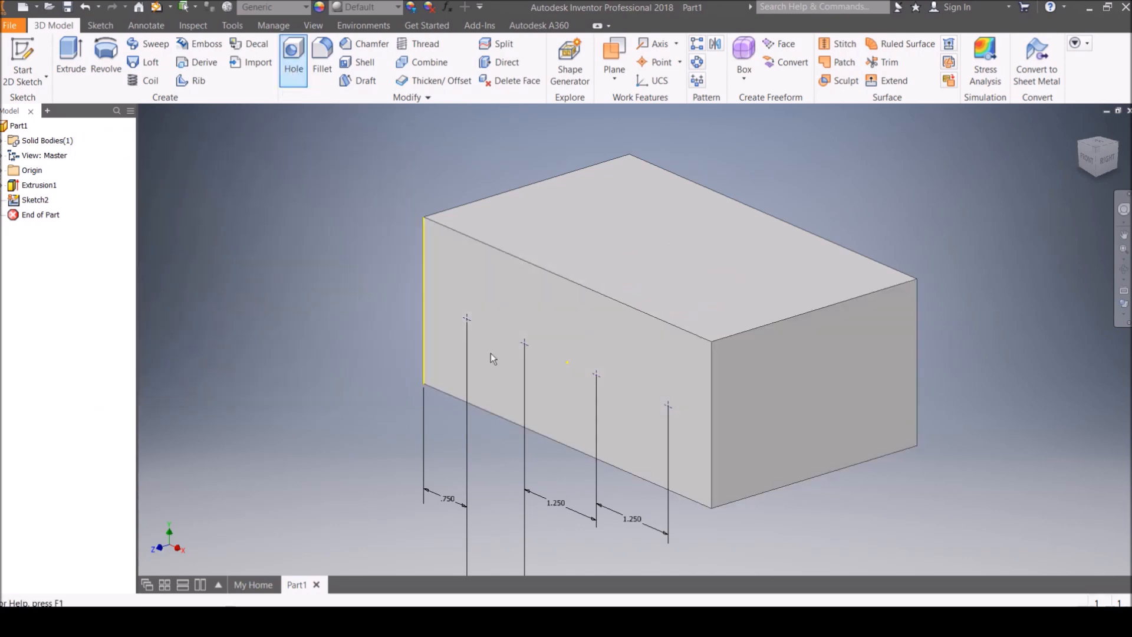
left_click(468, 317)
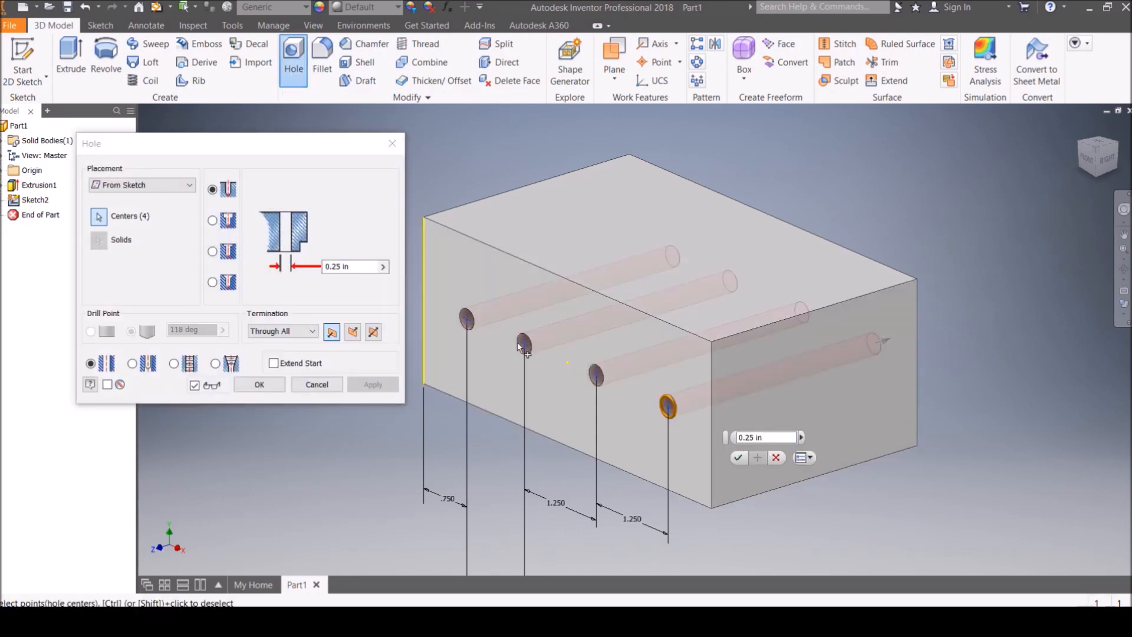
left_click(134, 188)
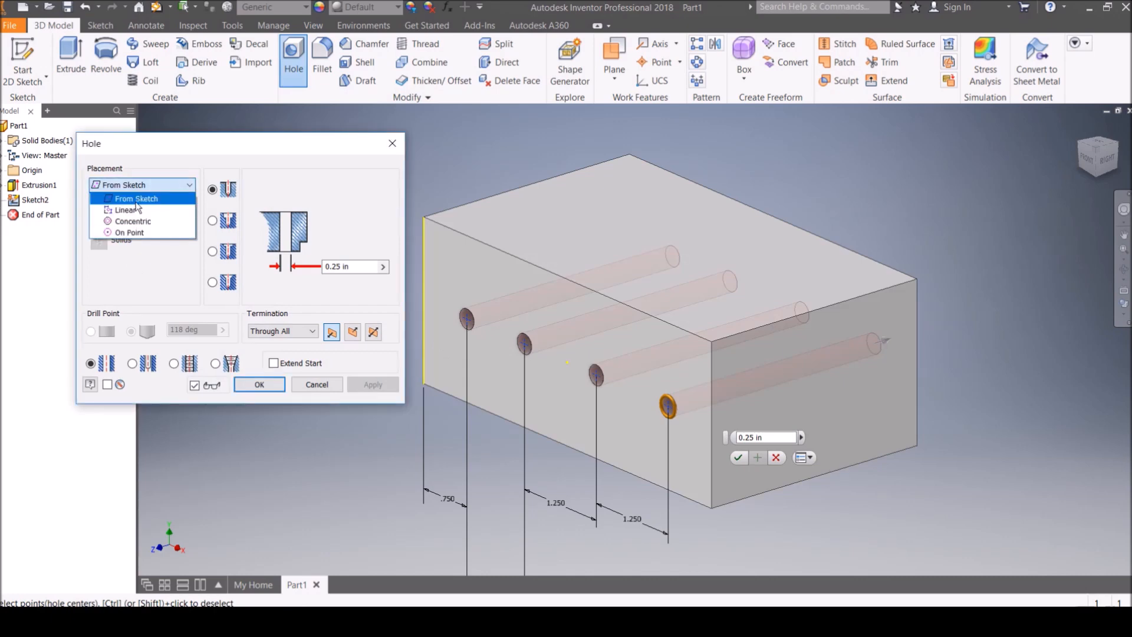
left_click(141, 232)
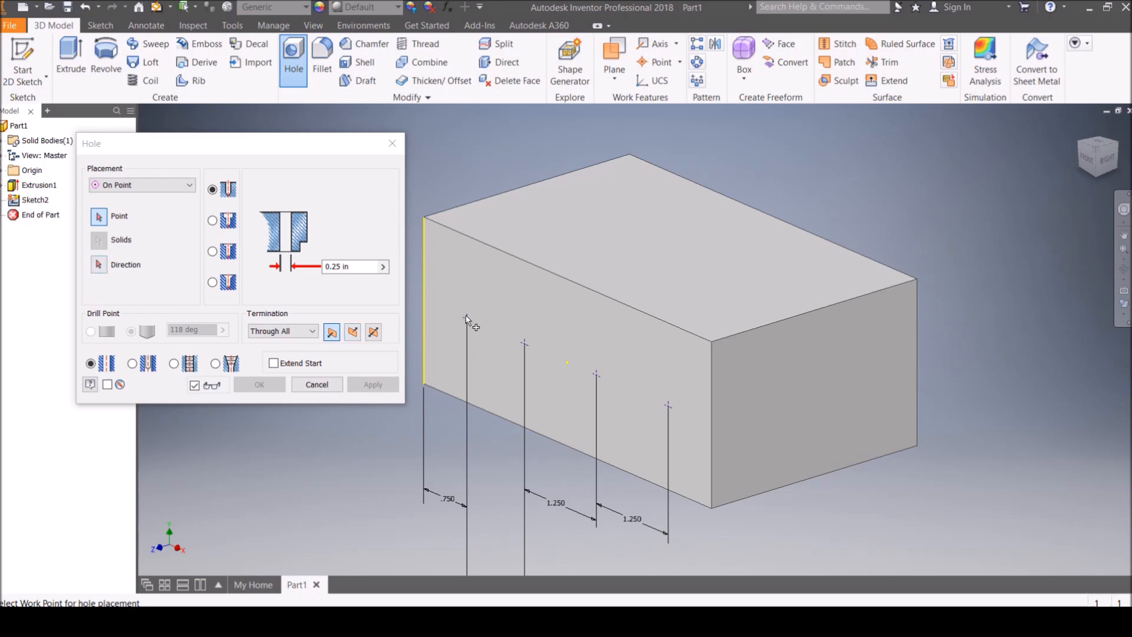
left_click(140, 185)
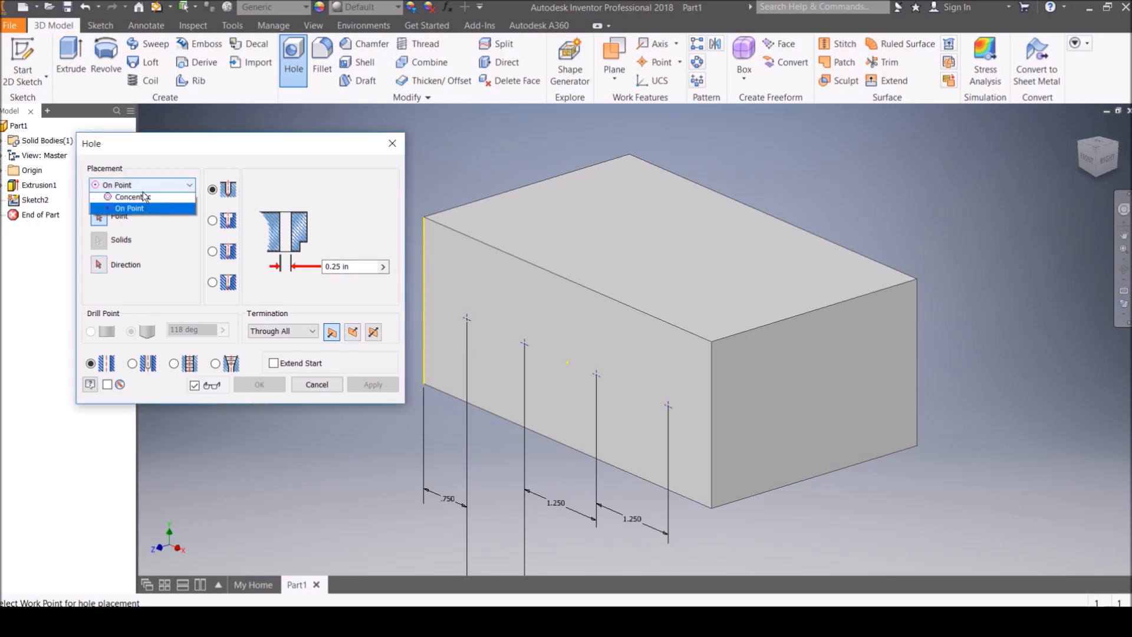
left_click(144, 197)
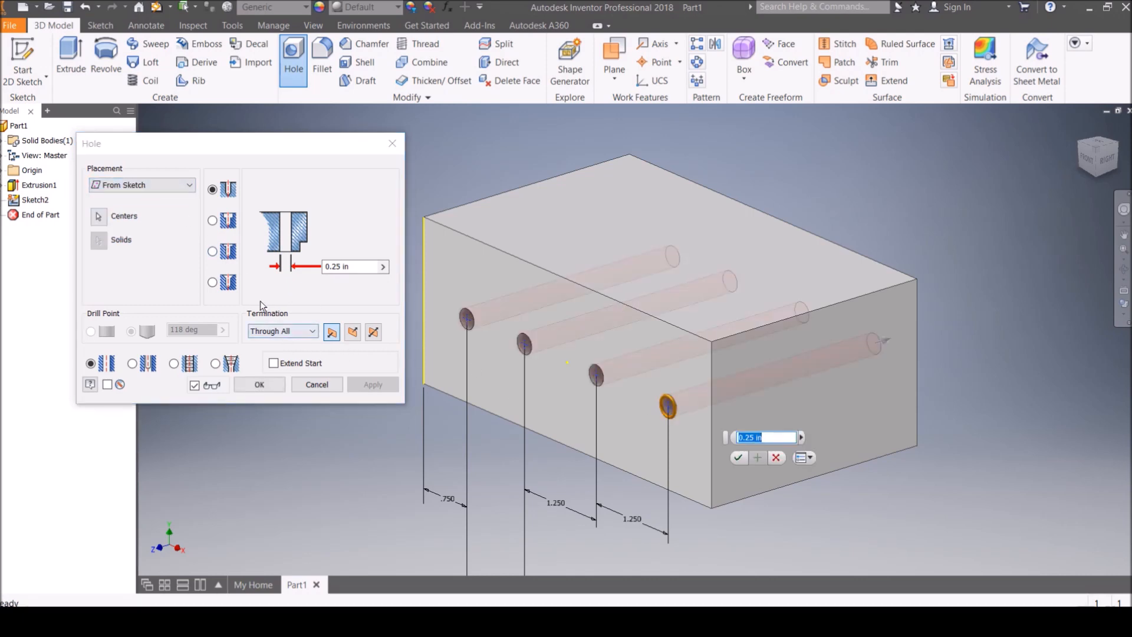
left_click(99, 216)
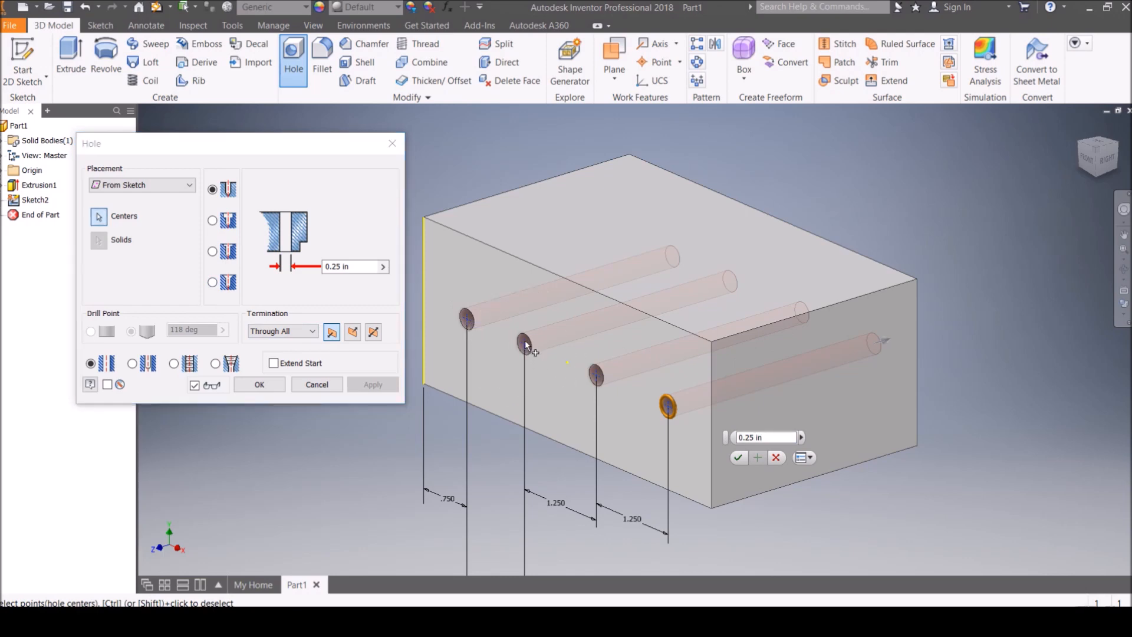
left_click(595, 373, "ctrl")
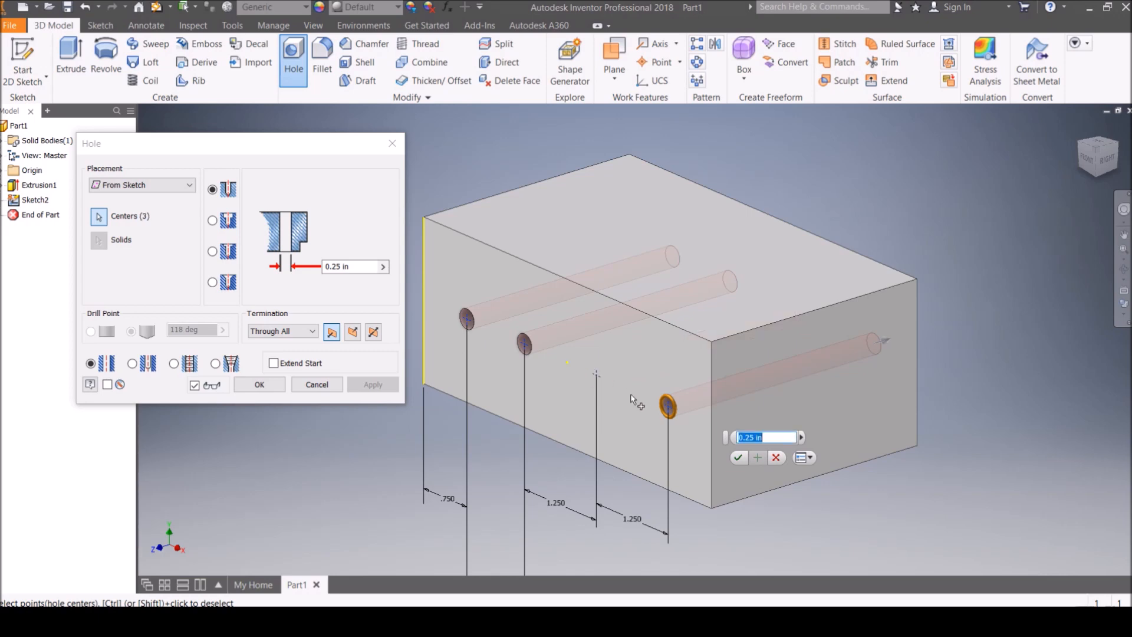
left_click(668, 407, "ctrl")
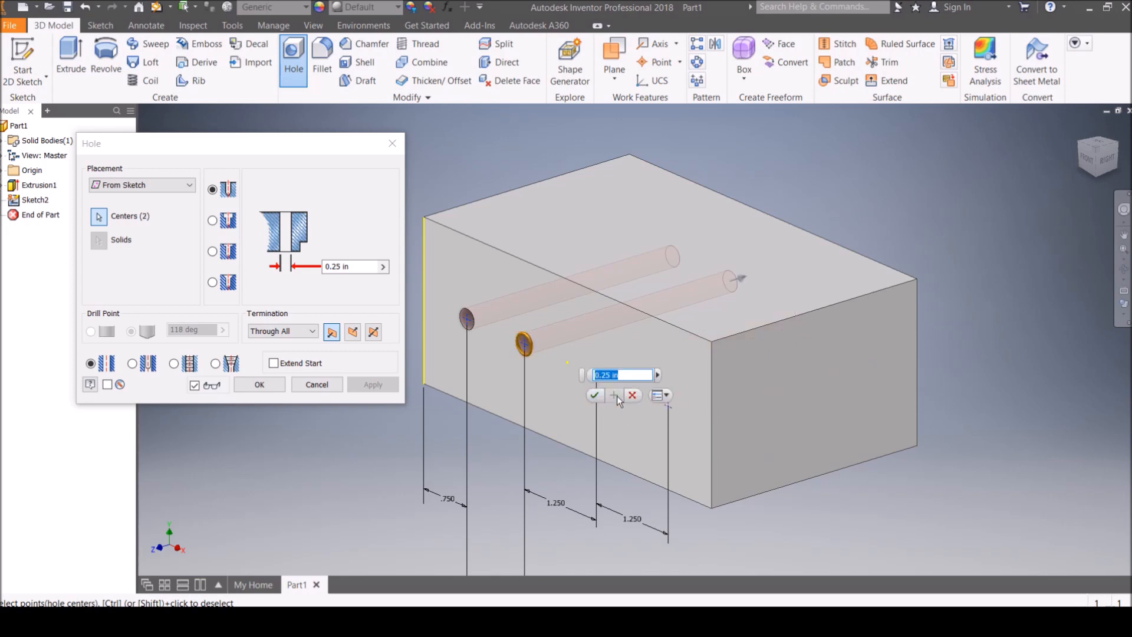
left_click(633, 396)
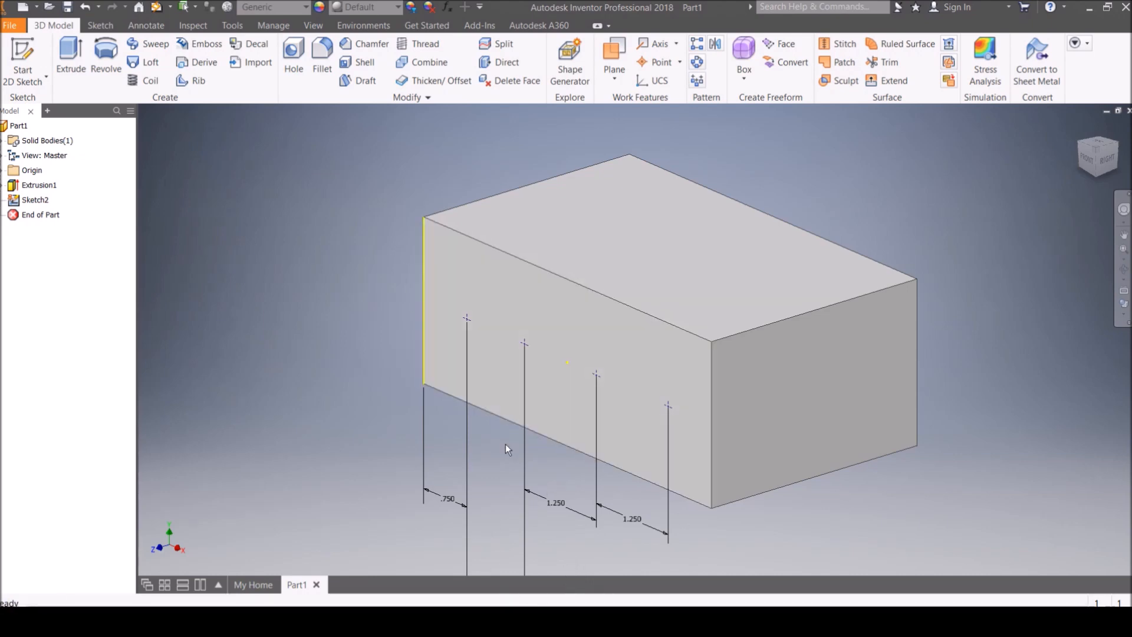
Step: Start a Hole feature placed from the sketch and deselect the three right-hand centers, keeping only the leftmost point
left_click(289, 65)
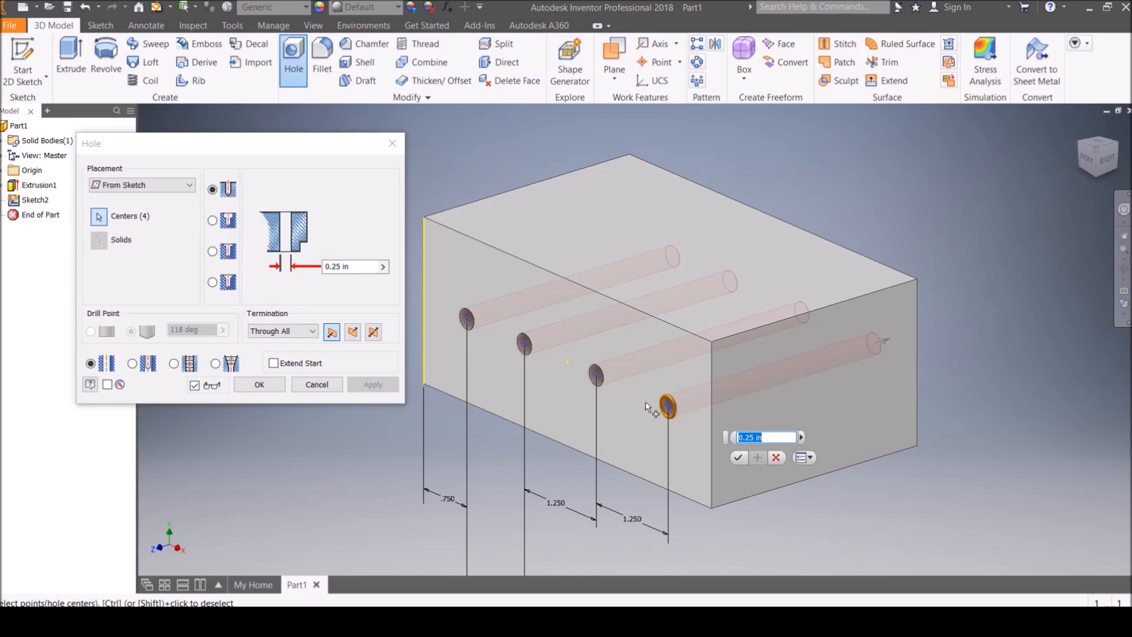
left_click(101, 219)
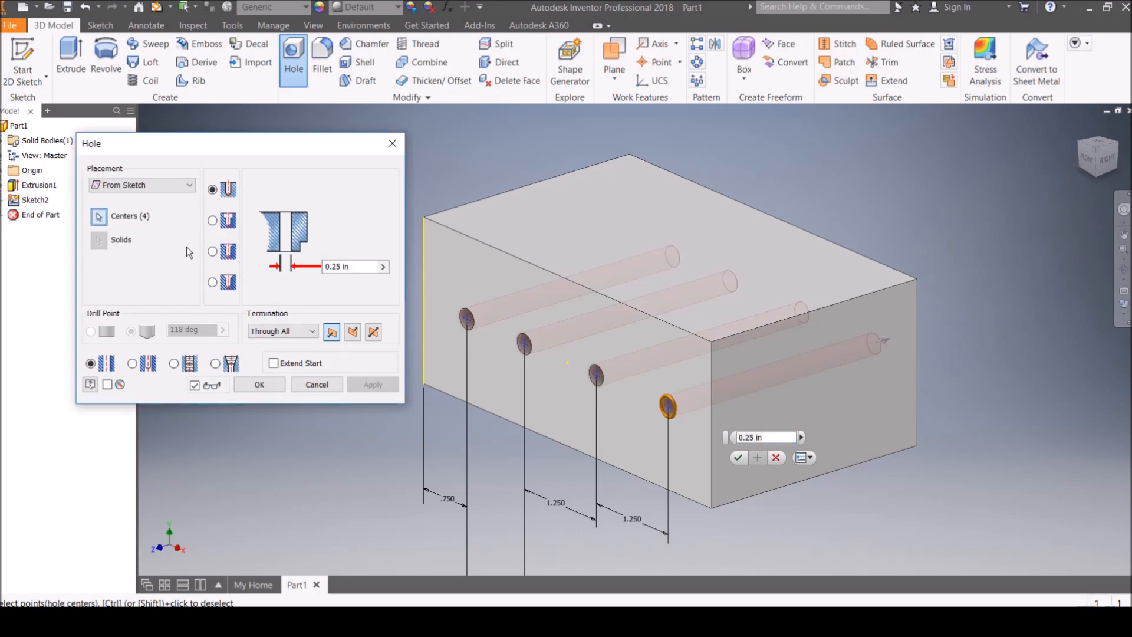
left_click(670, 407, "ctrl")
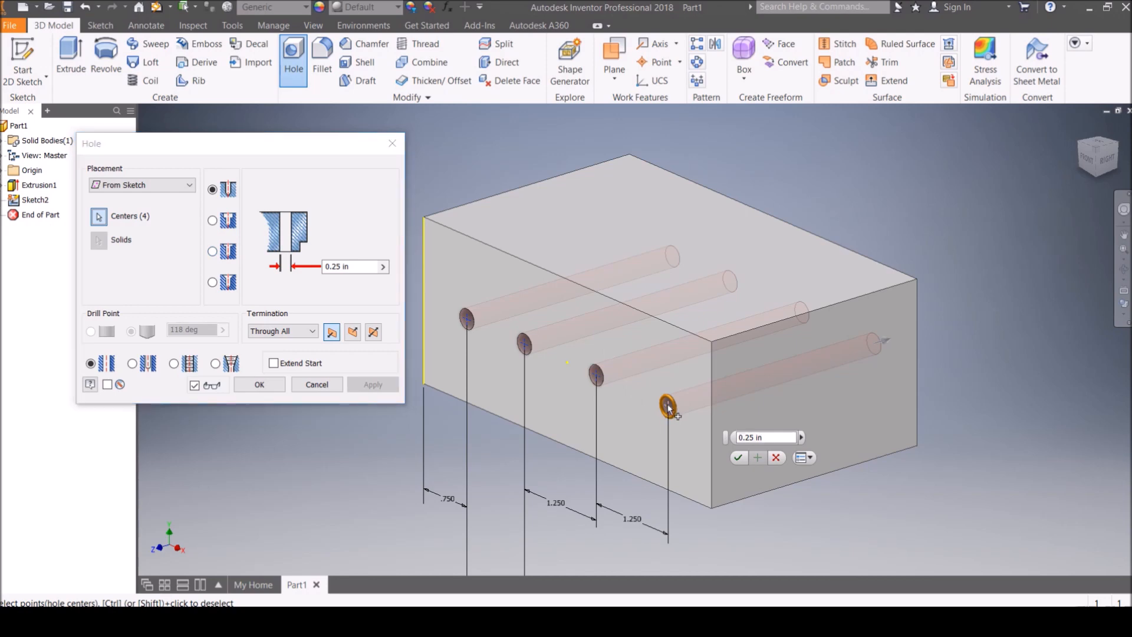
left_click(597, 374, "ctrl")
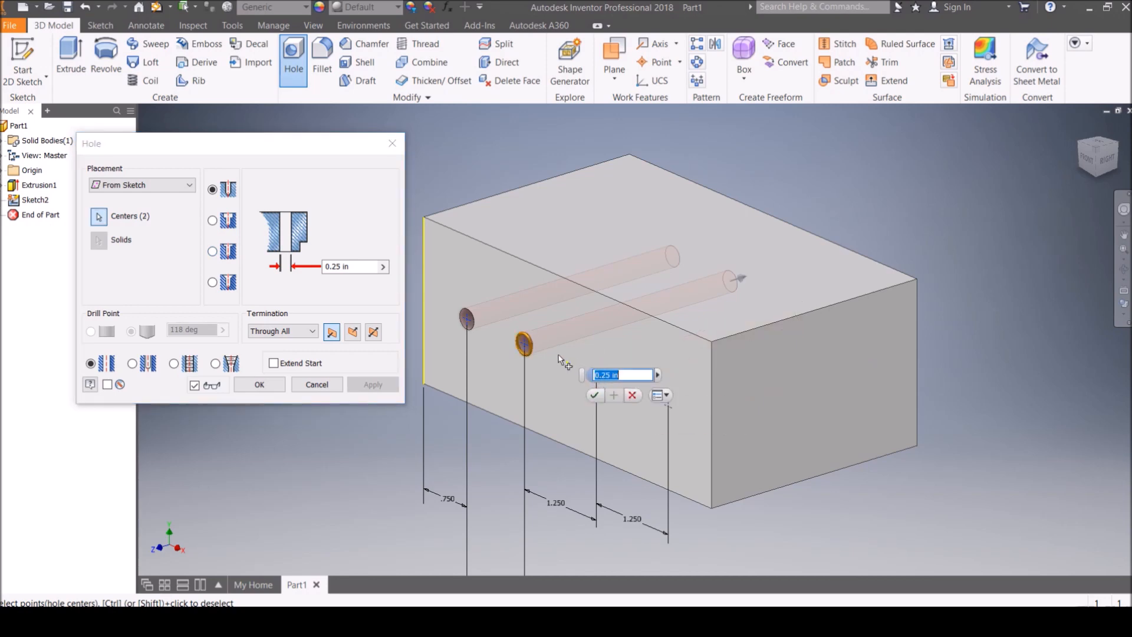
left_click(526, 344, "ctrl")
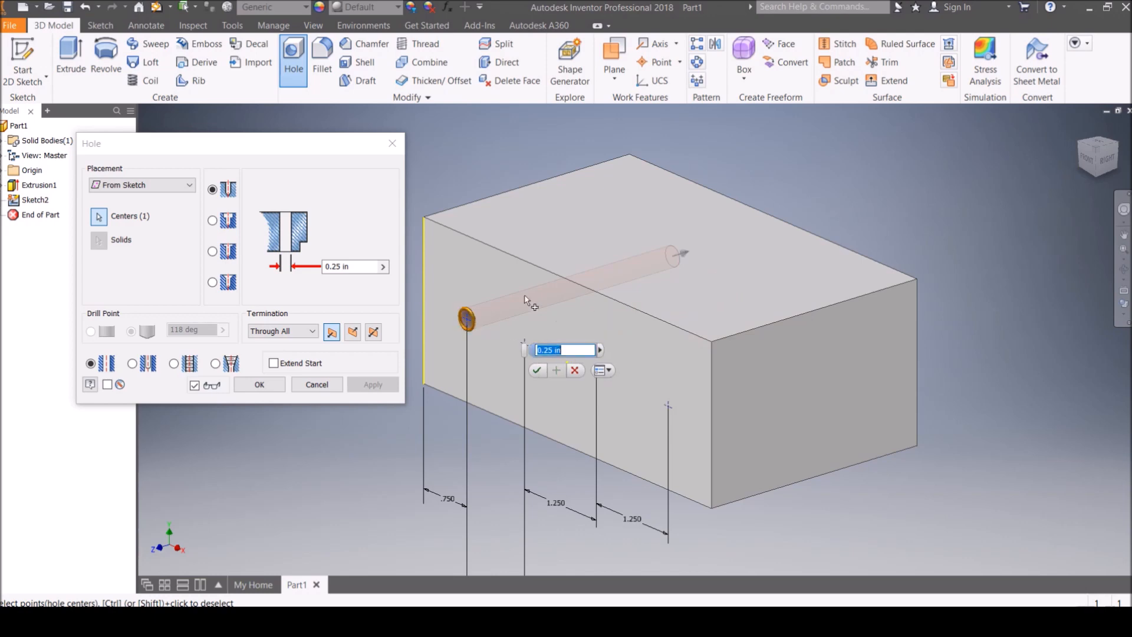
Step: Switch to the A7.2 - Section Views document in Chrome and enlarge the drill block drawing to read its hole callouts
key("alt+Tab")
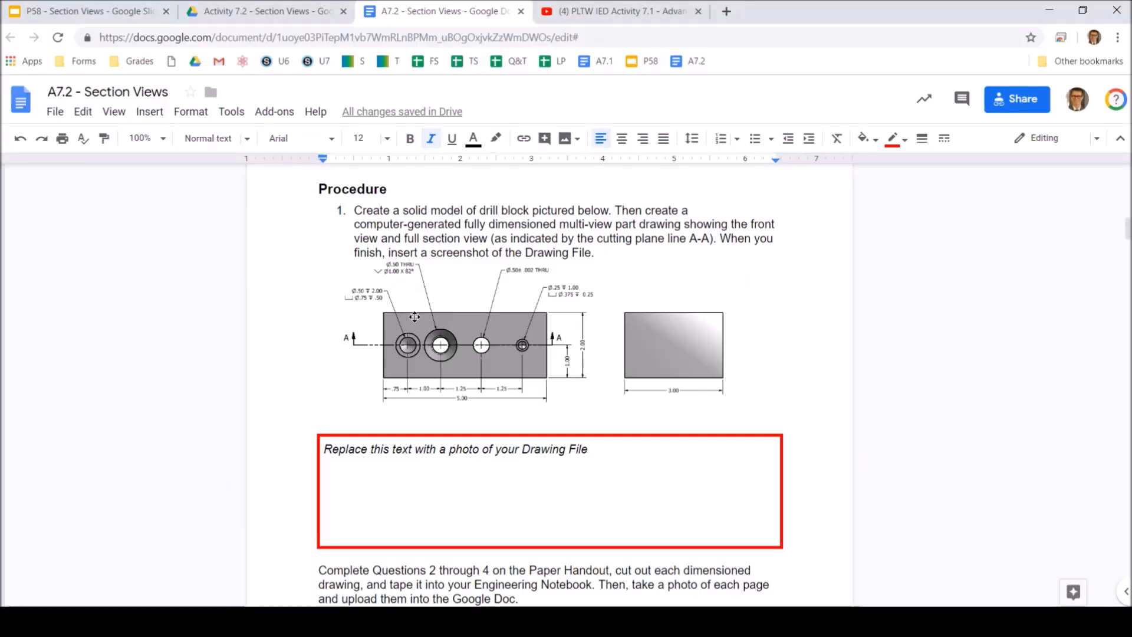
left_click(491, 348)
left_click_drag(767, 412, 968, 549)
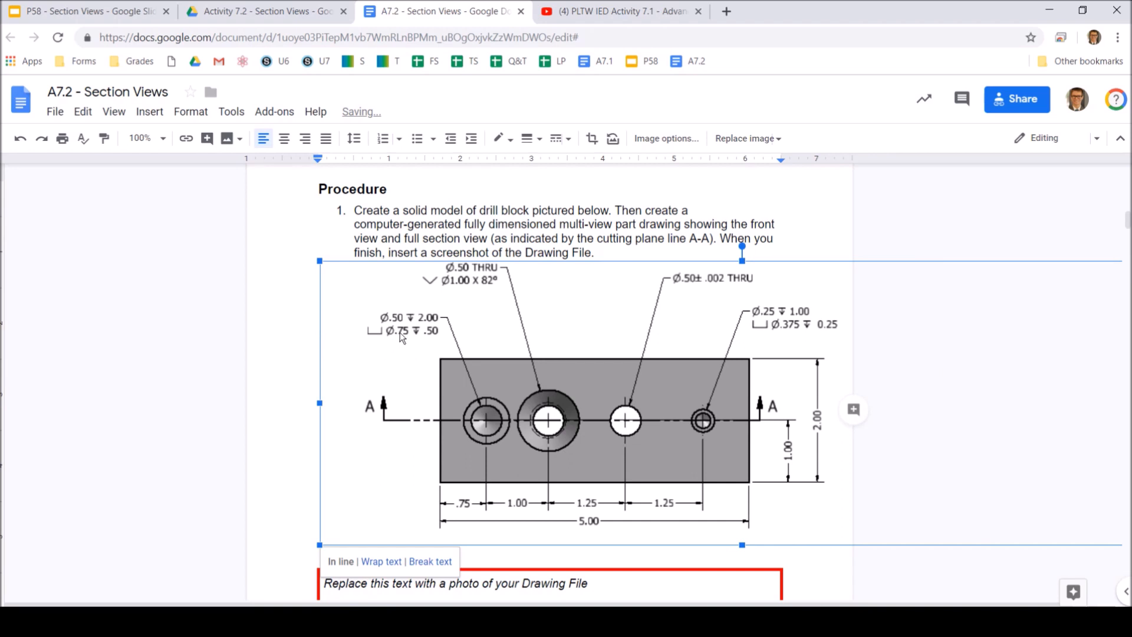